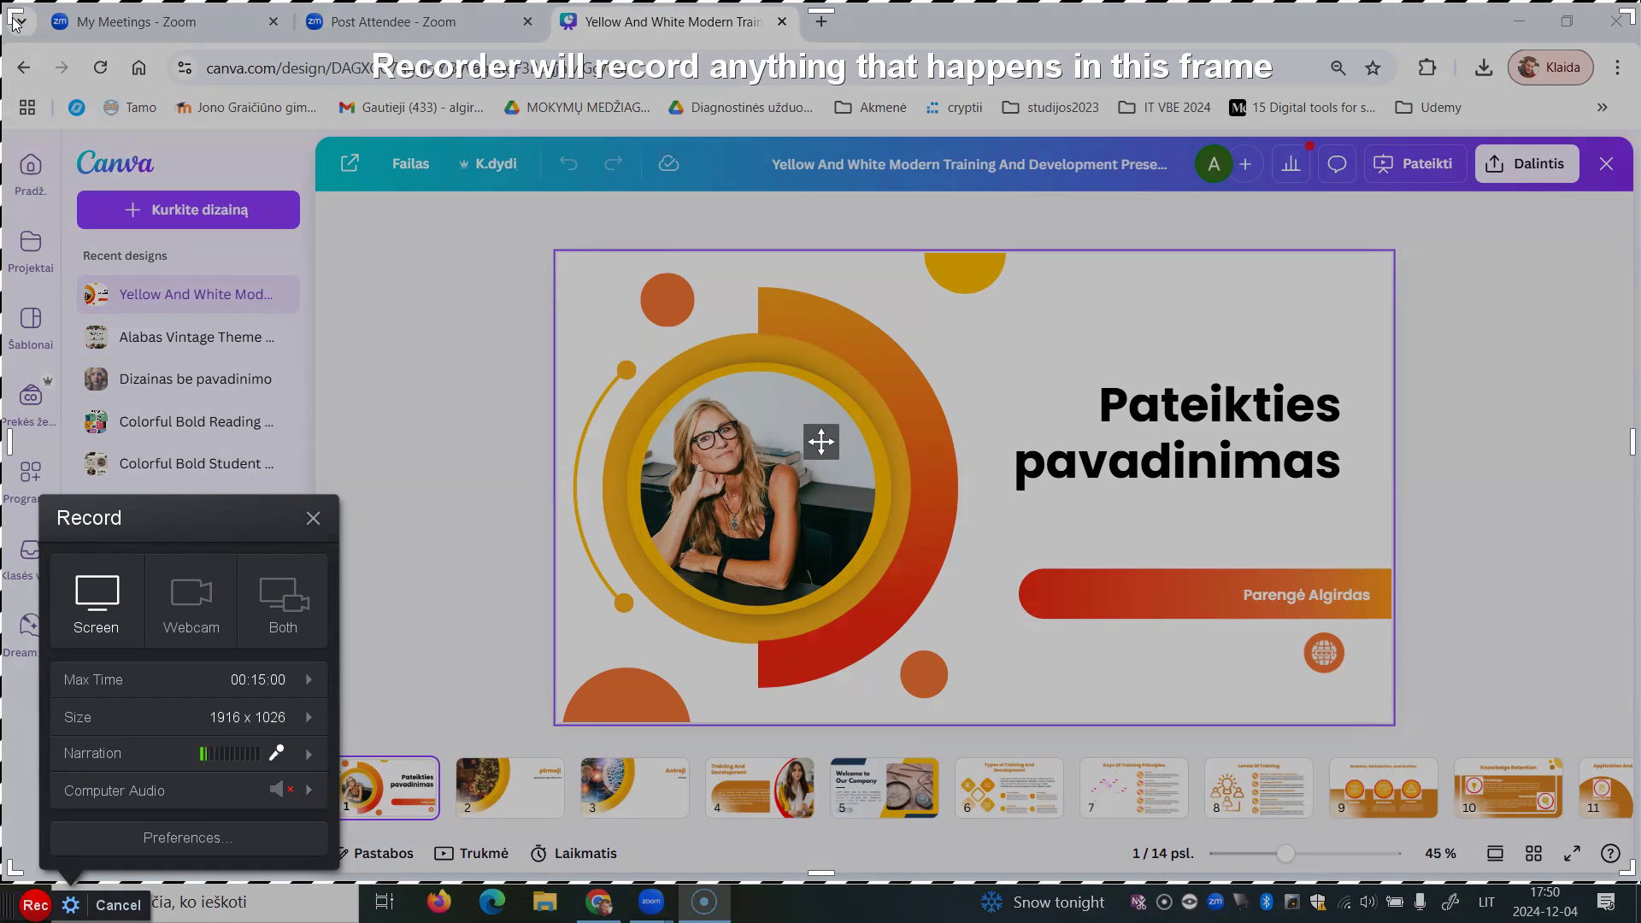
# Lower the recording frame's upper-left corner below the browser tabs and choose the USB PnP Audio Device as the narration microphone
pyautogui.moveTo(14, 21); pyautogui.dragTo(13, 57)
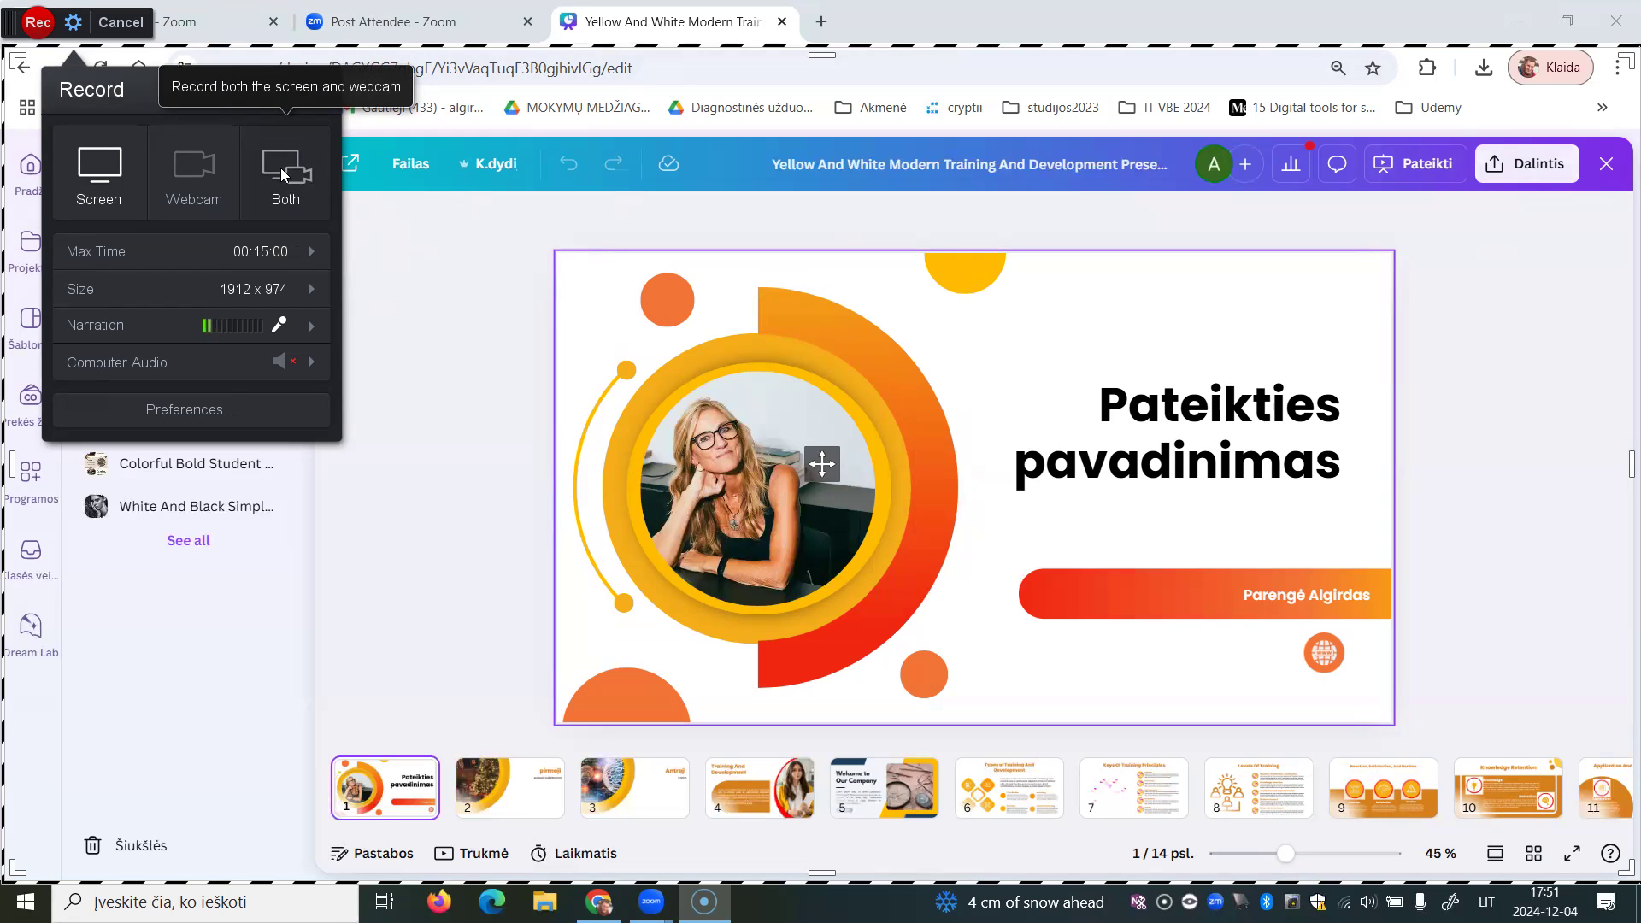
pyautogui.moveTo(263, 250)
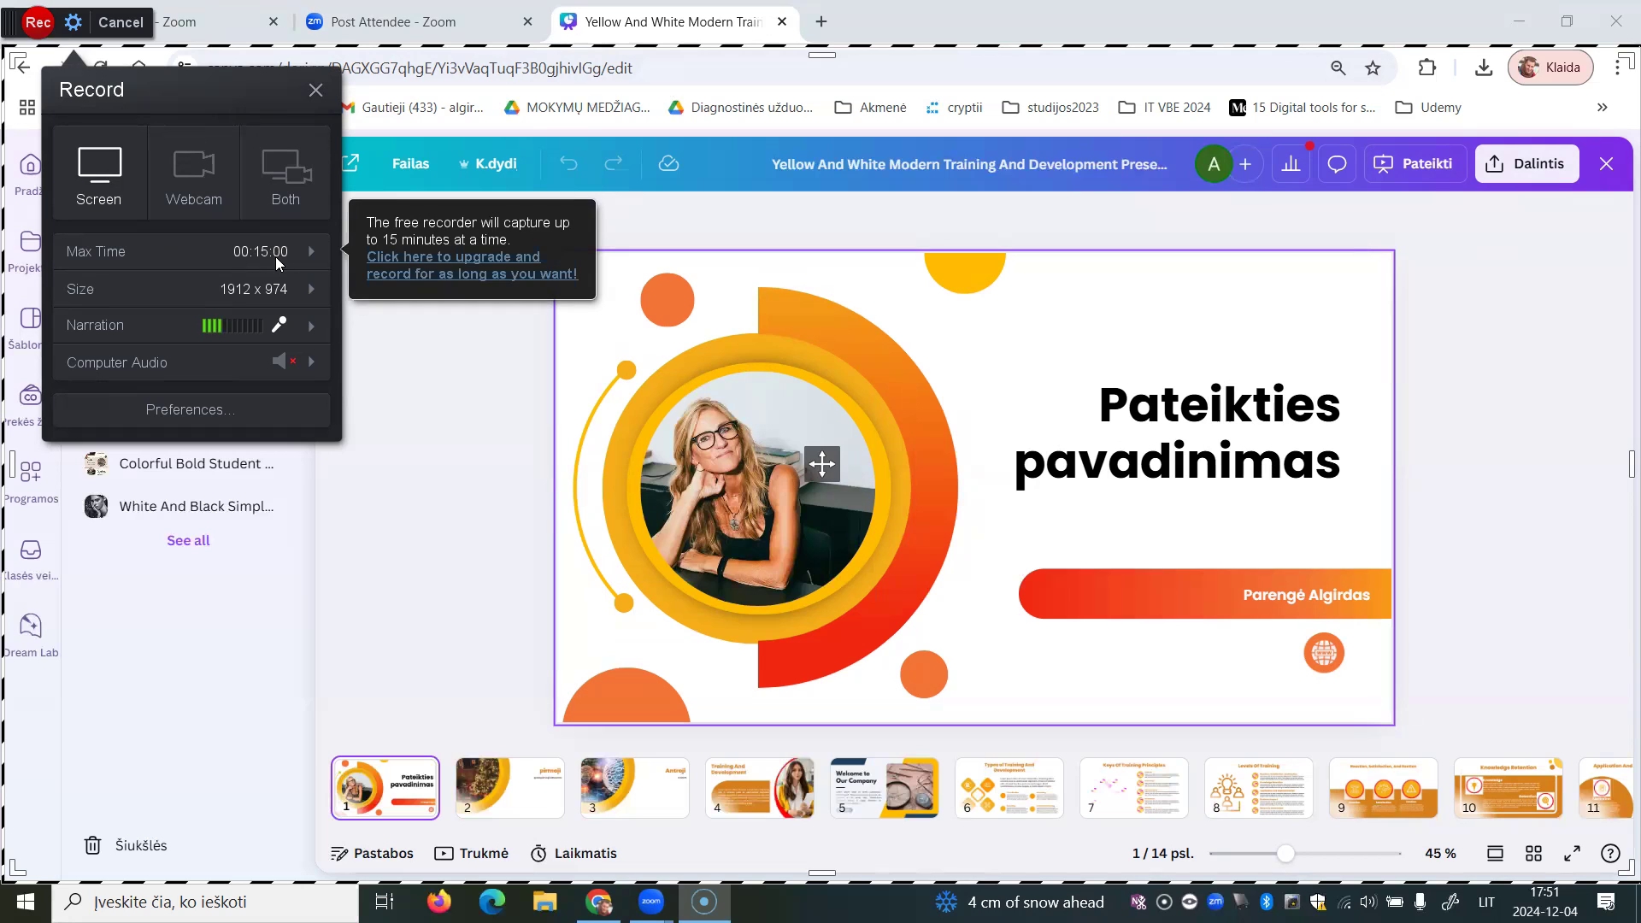
pyautogui.click(311, 329)
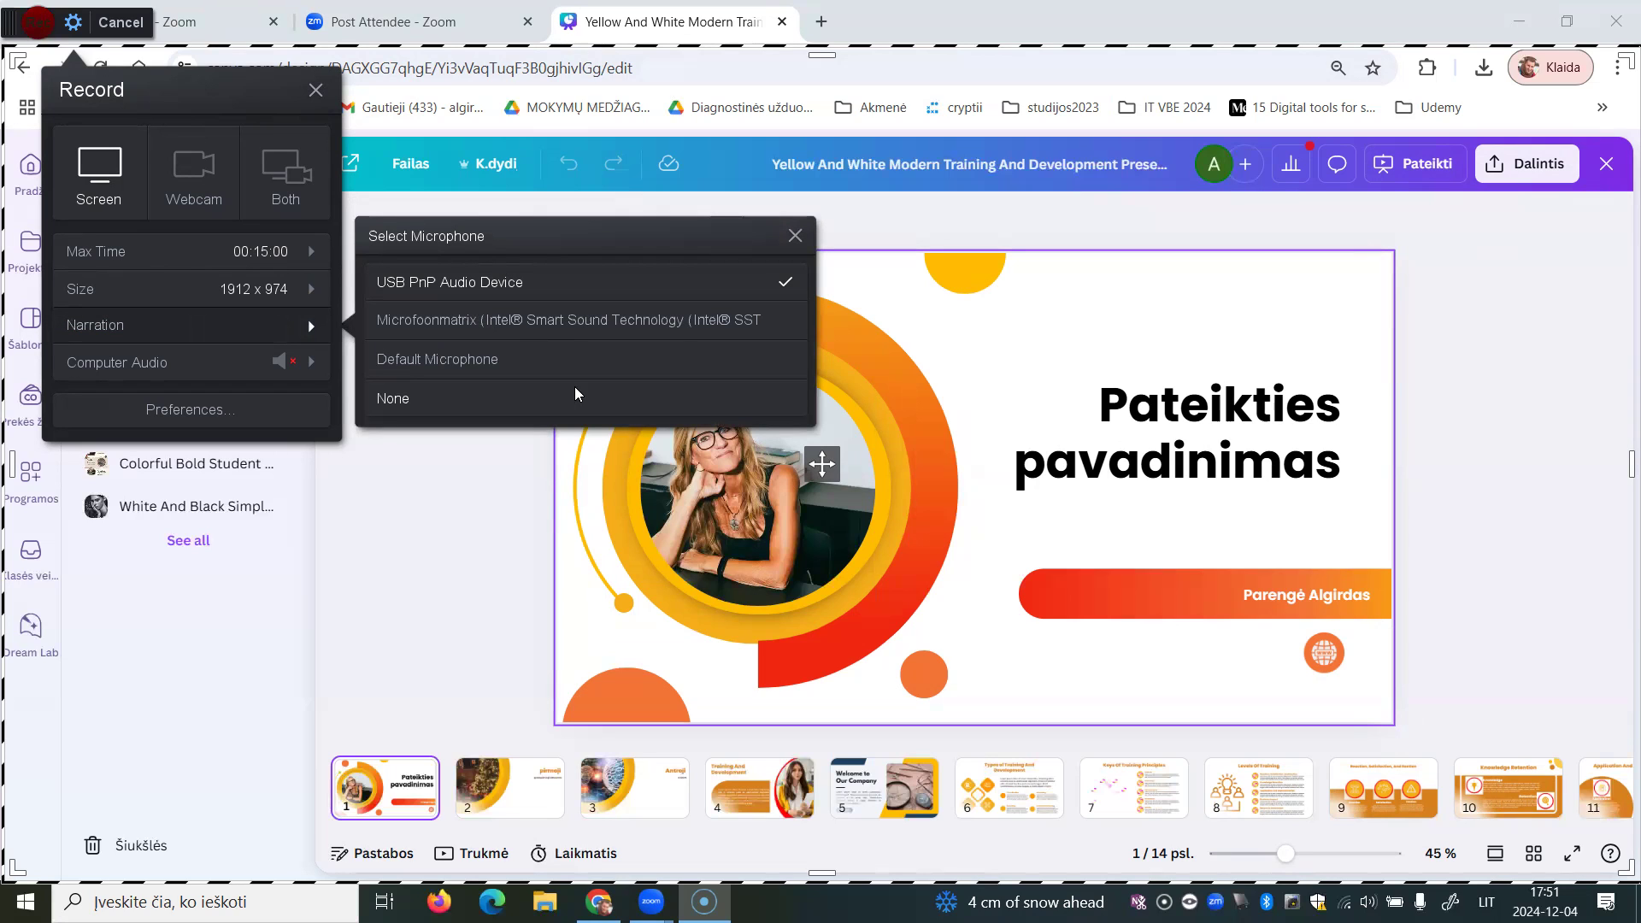
pyautogui.click(533, 283)
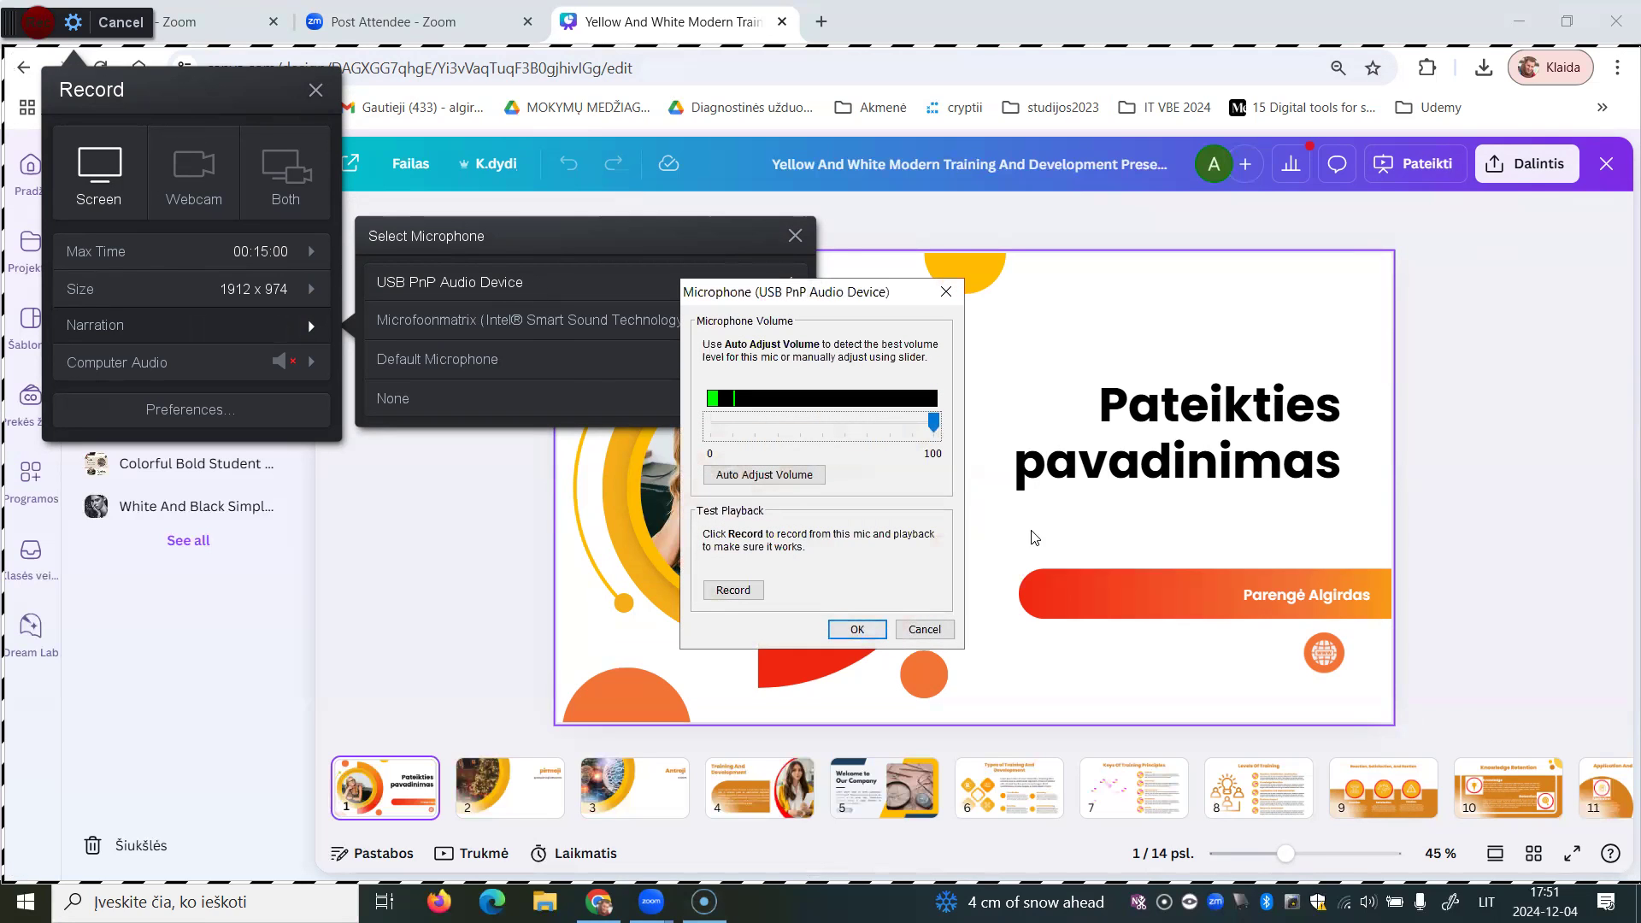
pyautogui.click(857, 629)
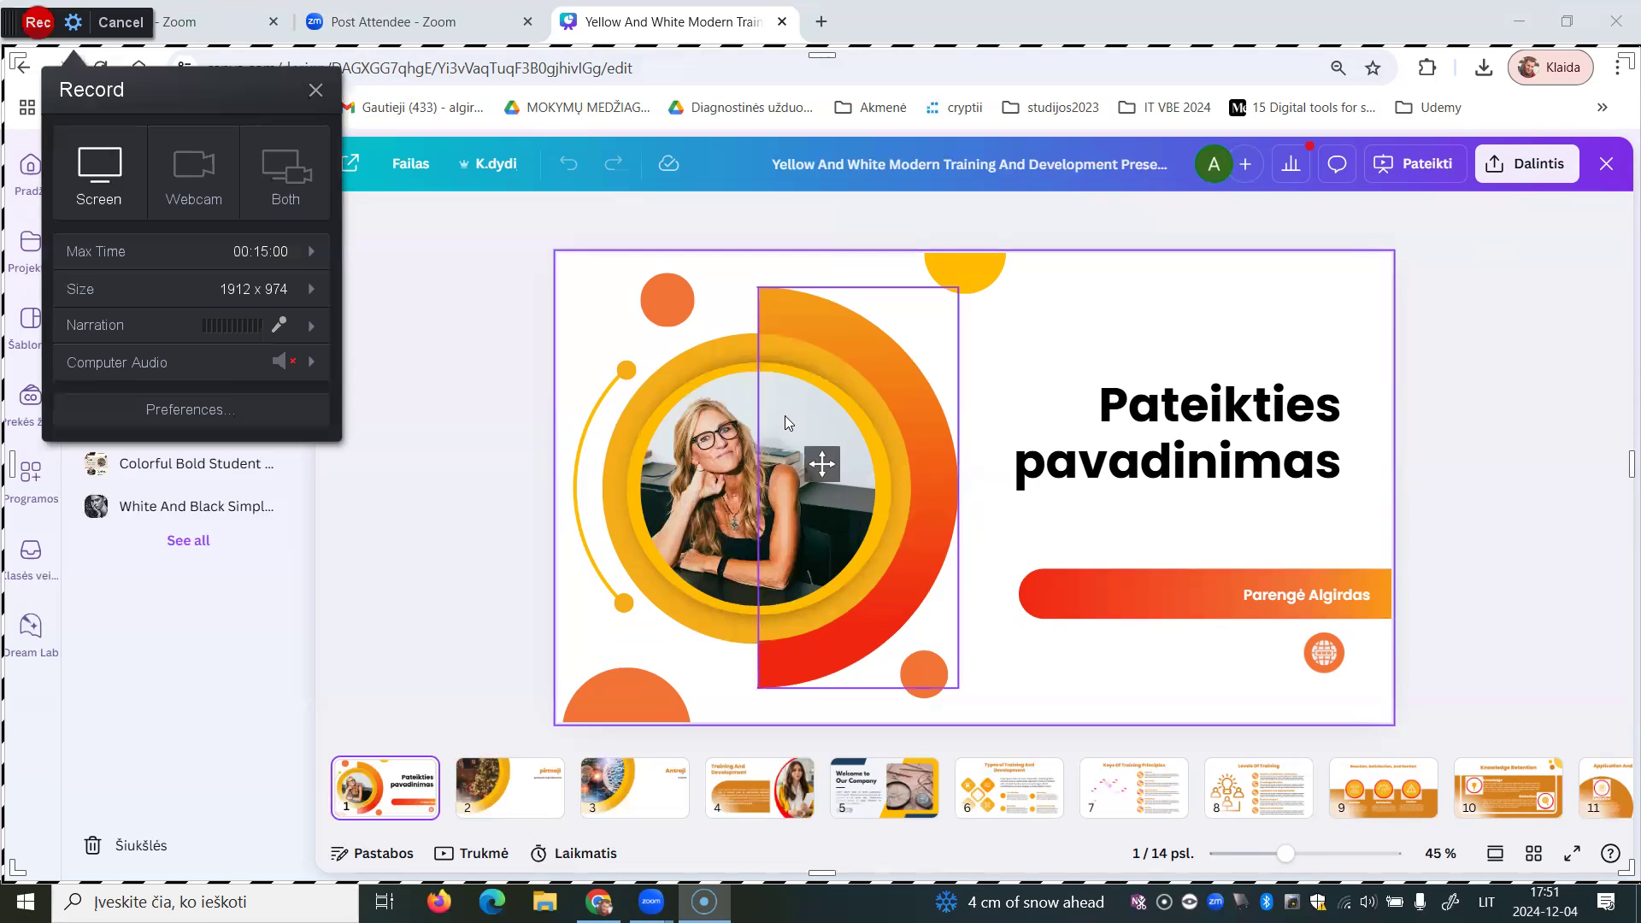
# Review the recorder preferences for hotkeys, countdown, control bar and webcam preview, and leave them without saving
pyautogui.click(177, 413)
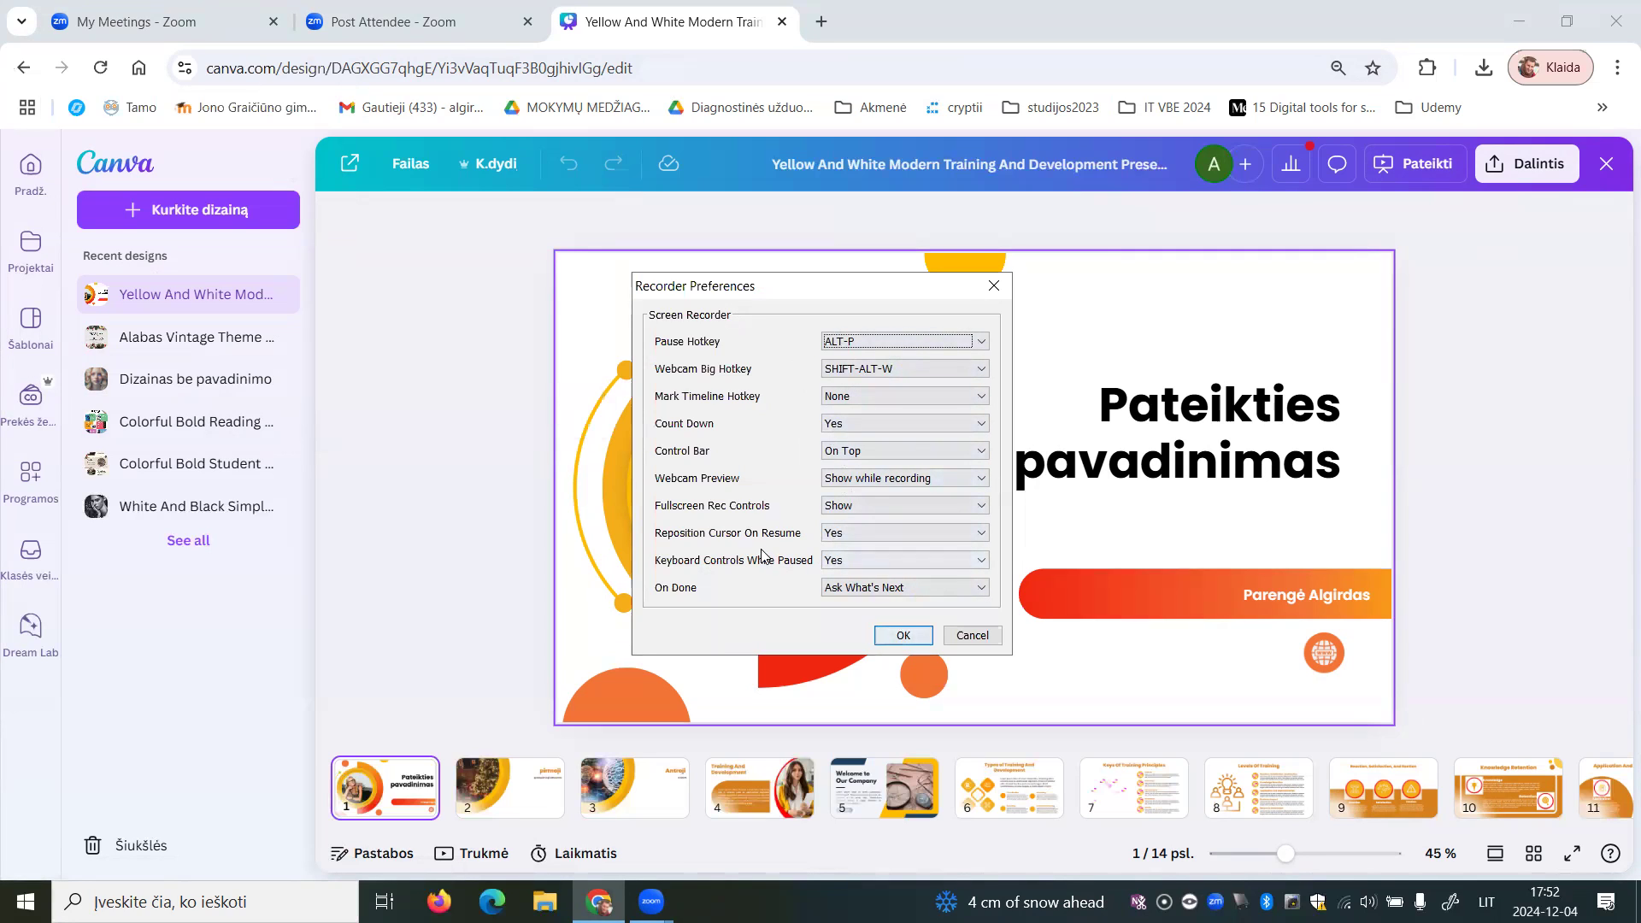
pyautogui.click(973, 636)
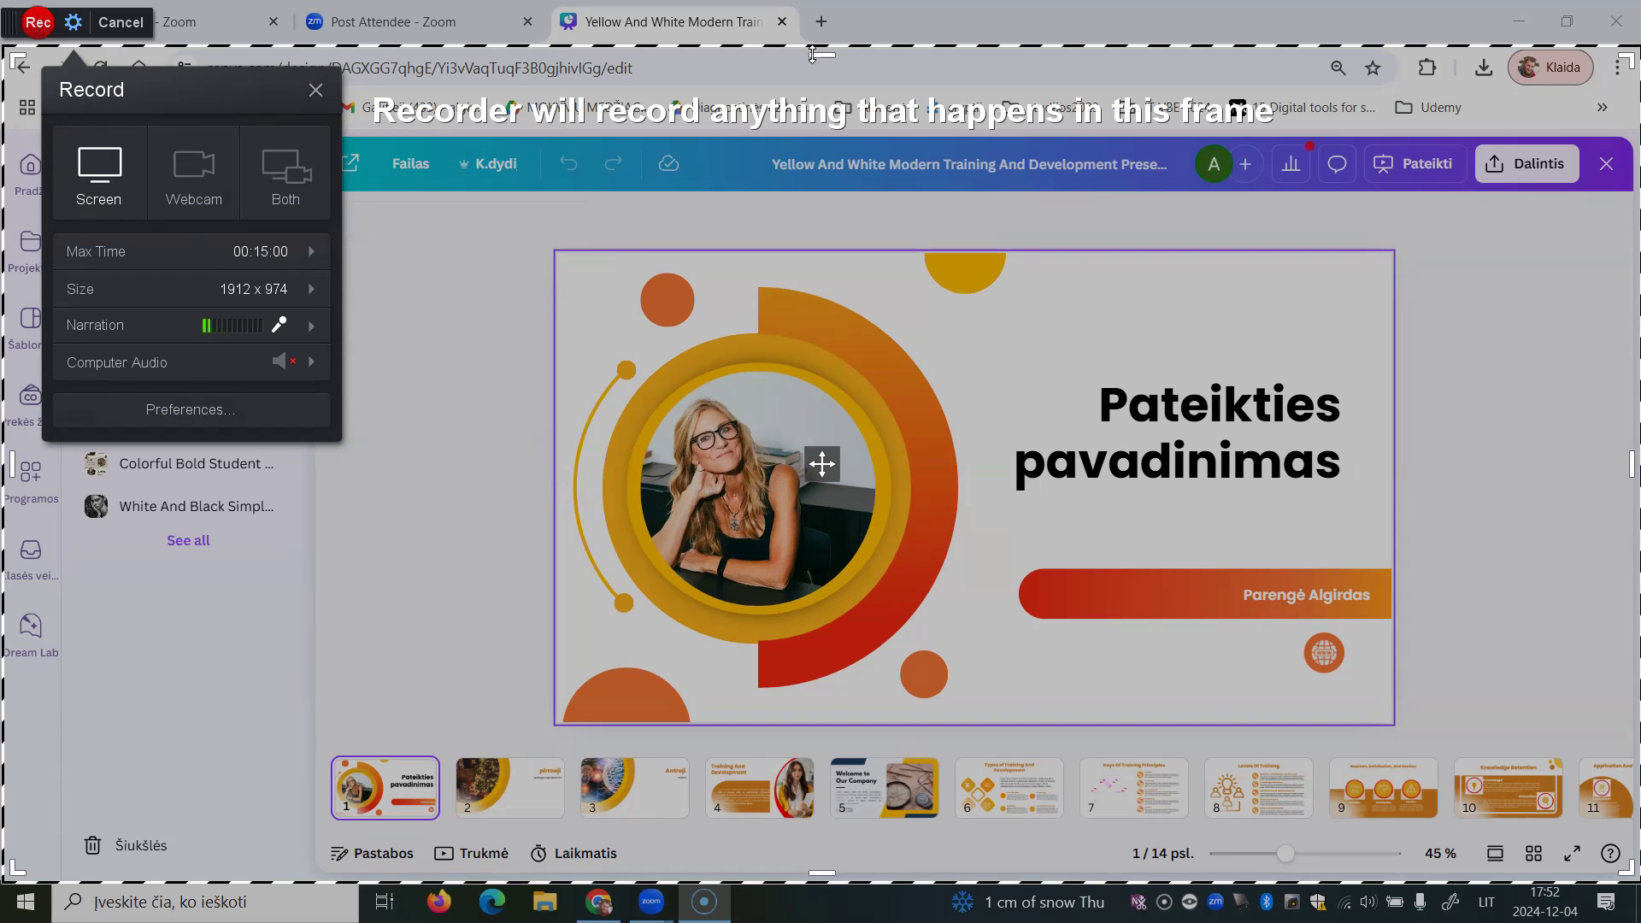
# Start recording the framed screen area and select the Christmas tree photo on slide 2 of the presentation
pyautogui.moveTo(822, 54)
pyautogui.mouseDown()
pyautogui.moveTo(822, 5)
pyautogui.moveTo(827, 65)
pyautogui.mouseUp()
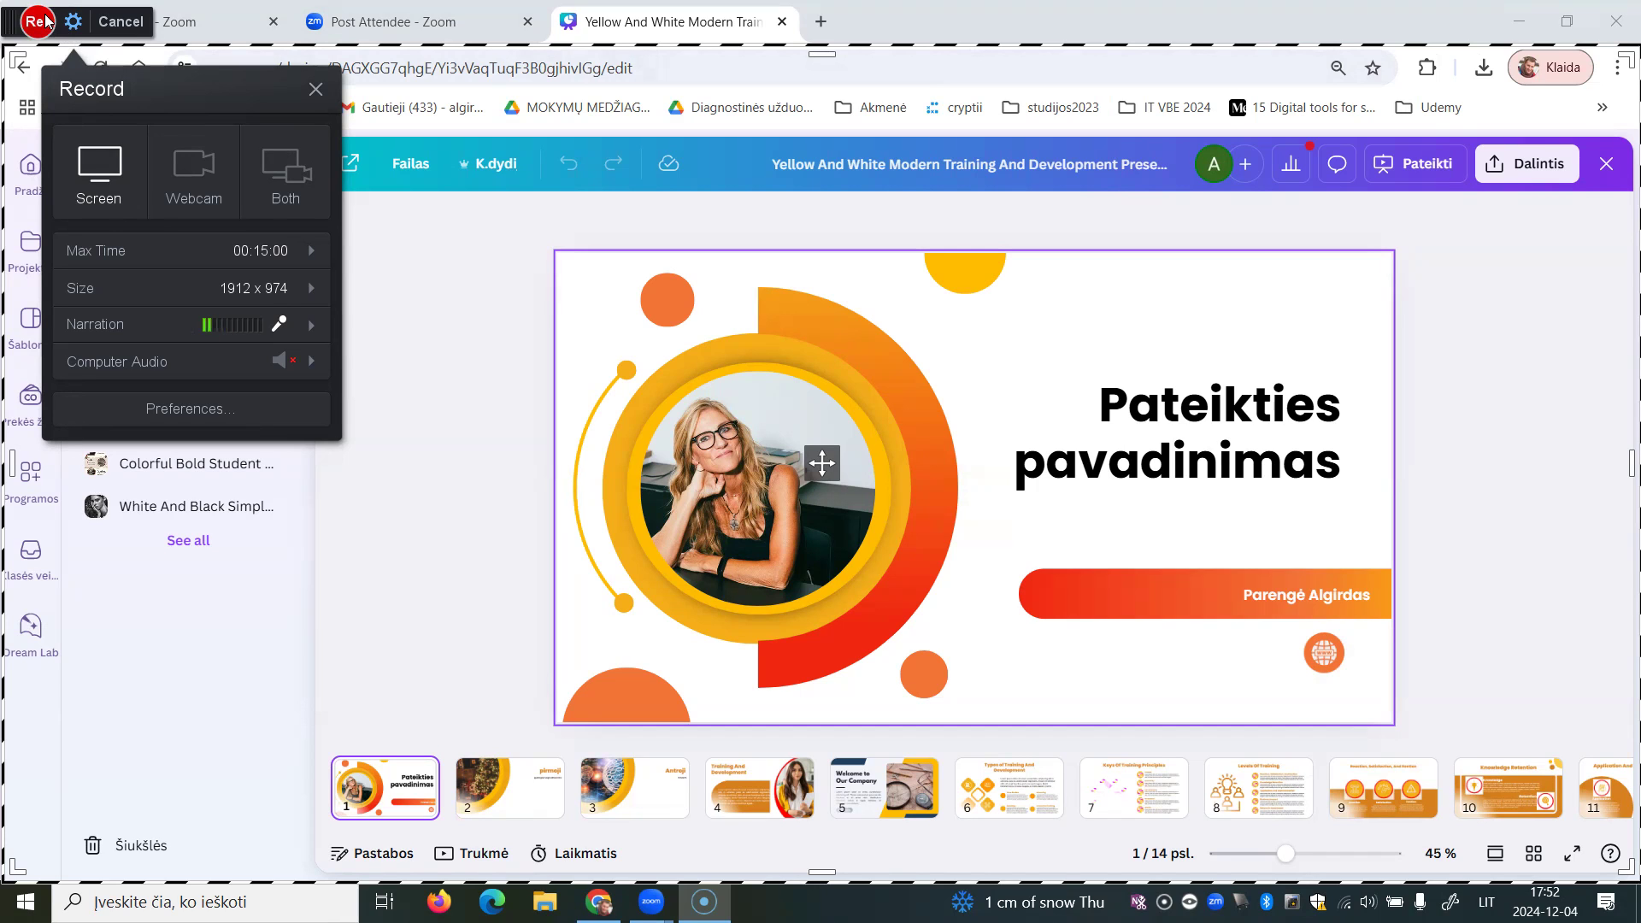
pyautogui.click(39, 23)
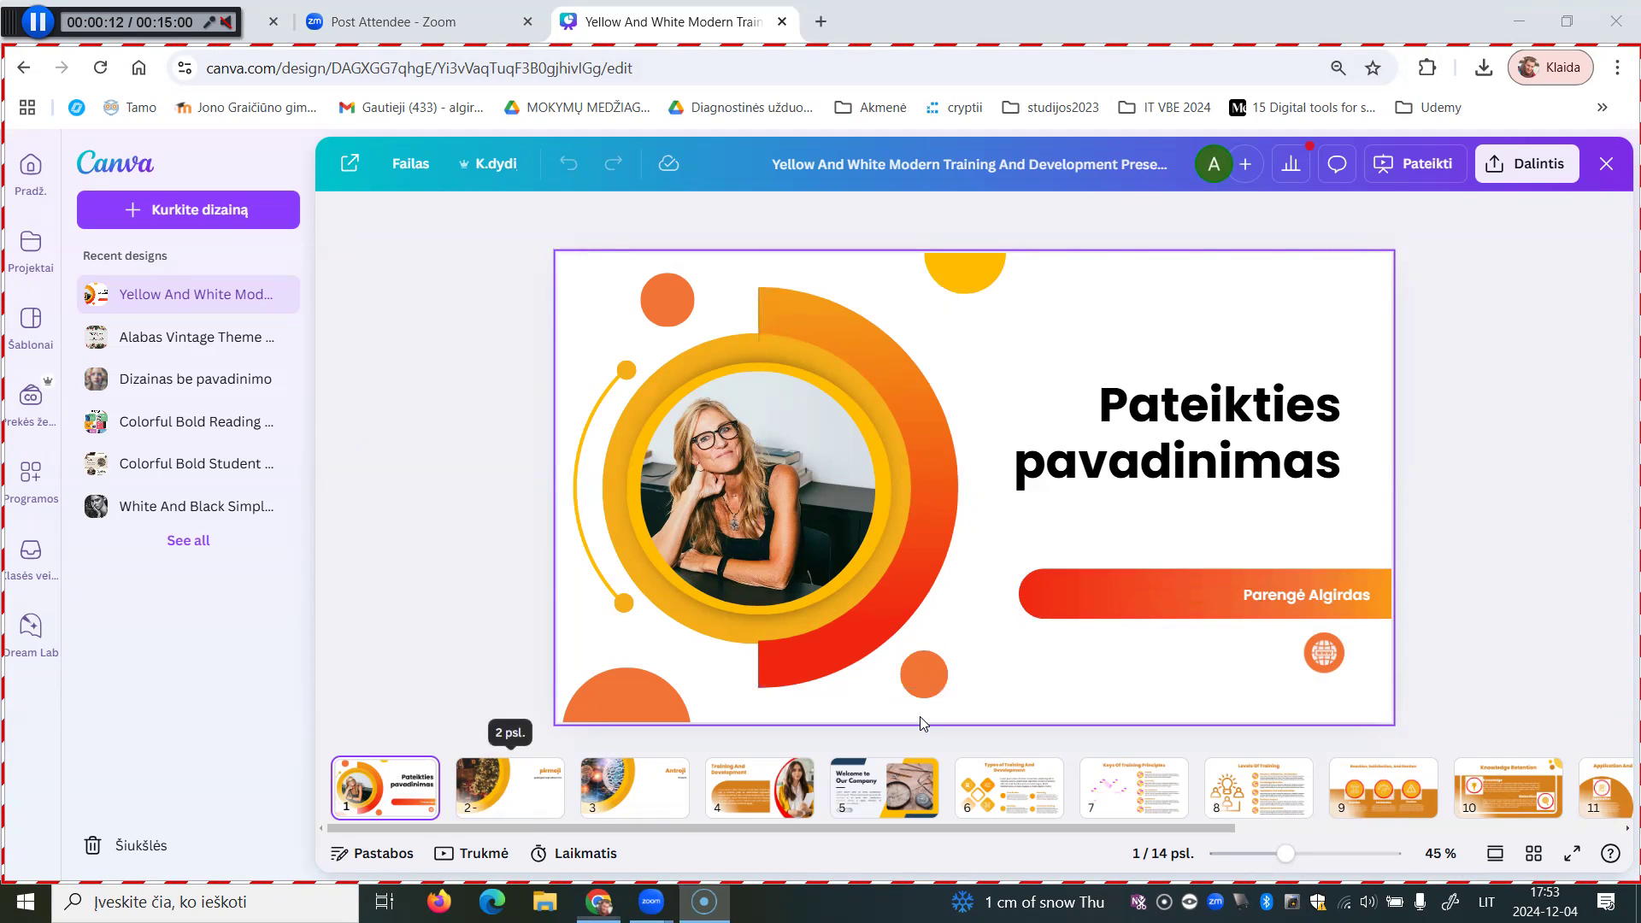
pyautogui.press('pagedown')
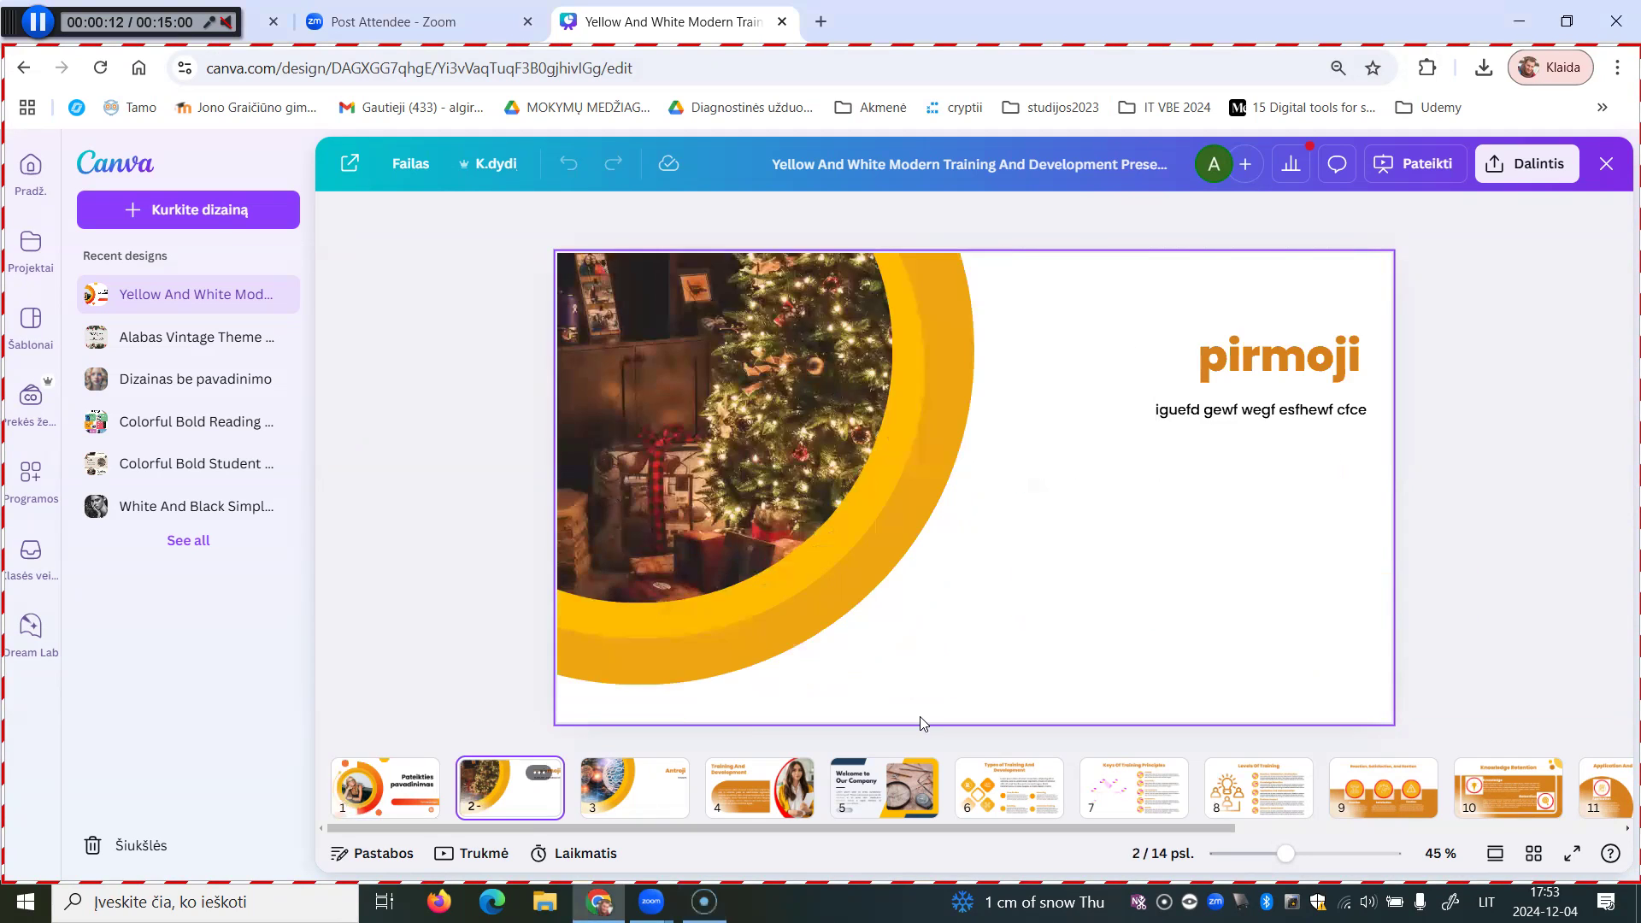
pyautogui.click(722, 427)
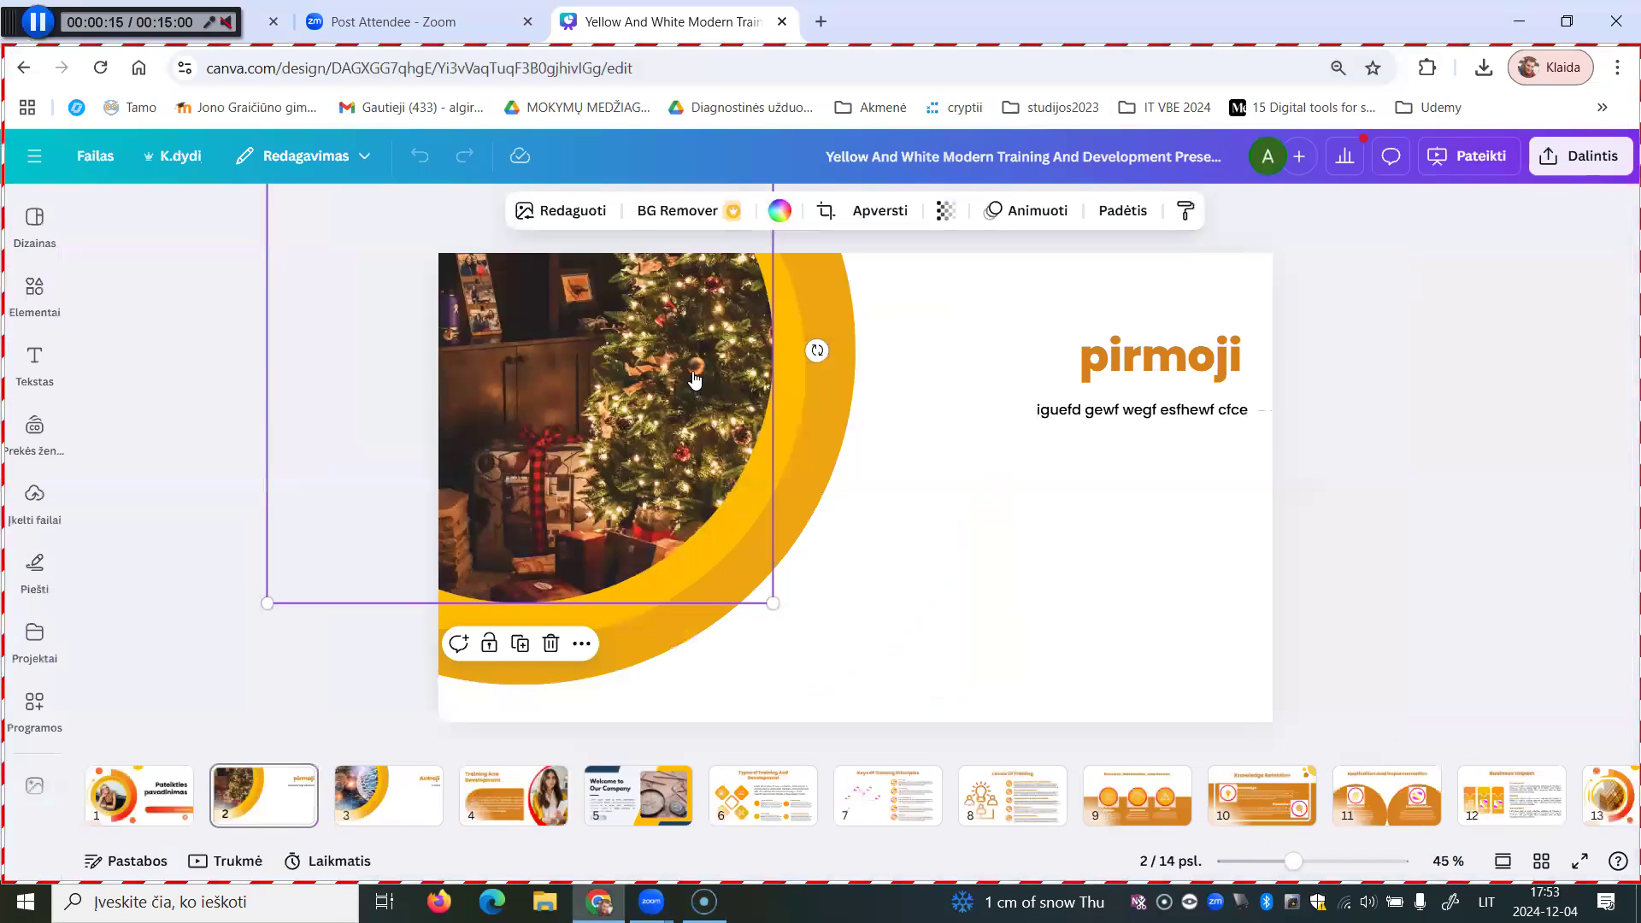
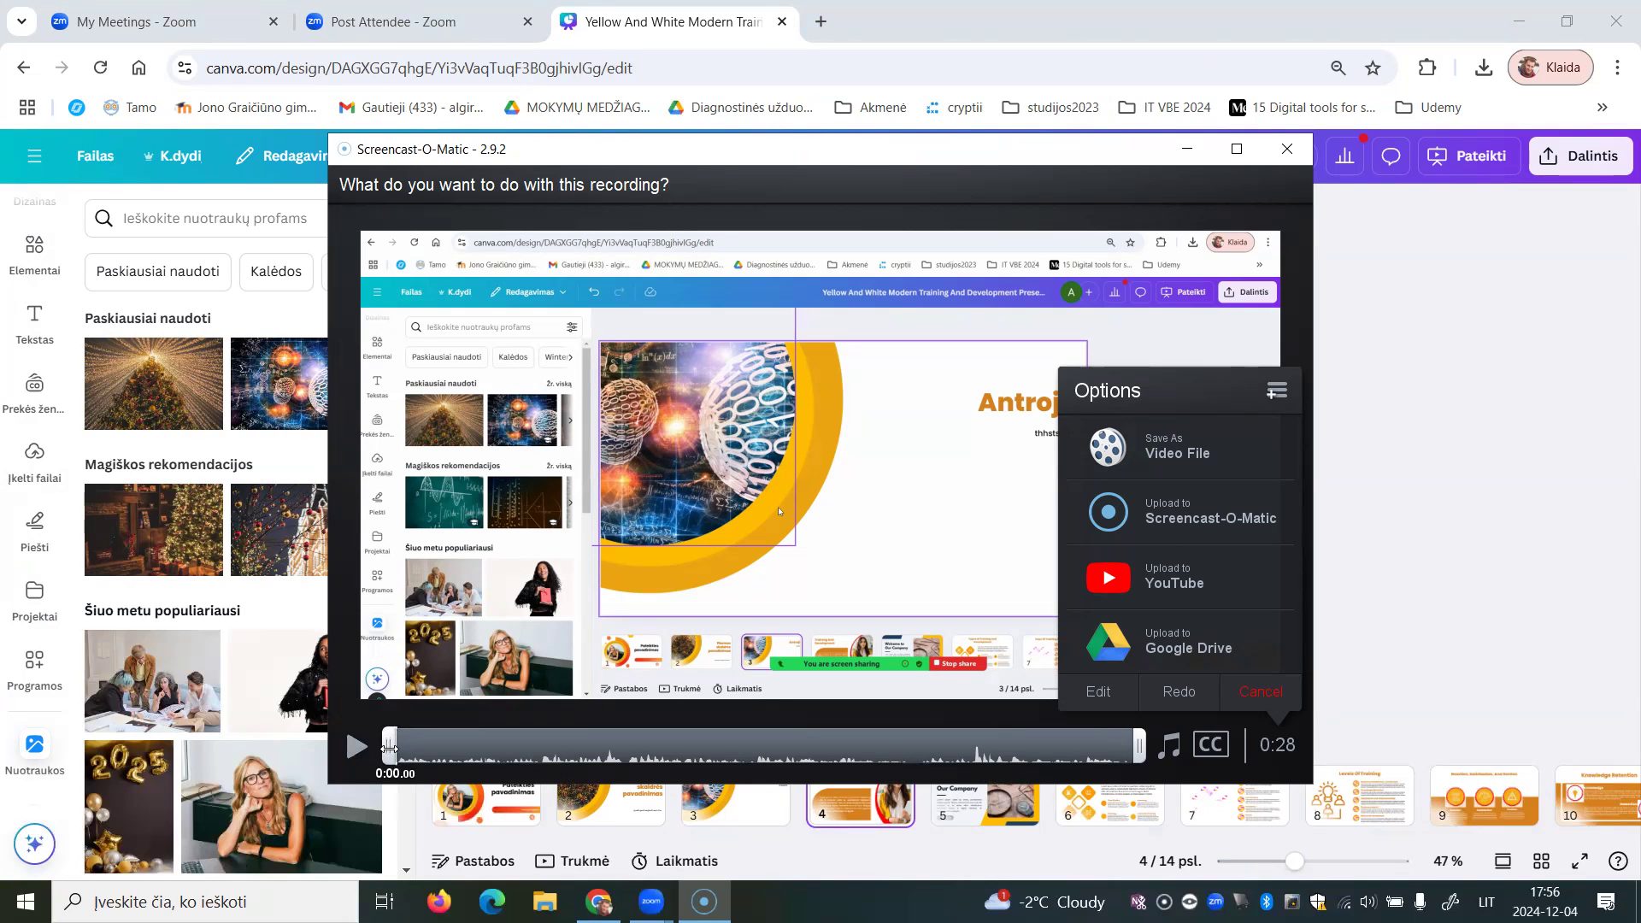
# Play back the opening seconds of the finished recording and trim a short piece off its end
pyautogui.moveTo(389, 755)
pyautogui.mouseDown()
pyautogui.moveTo(417, 759)
pyautogui.moveTo(377, 756)
pyautogui.mouseUp()
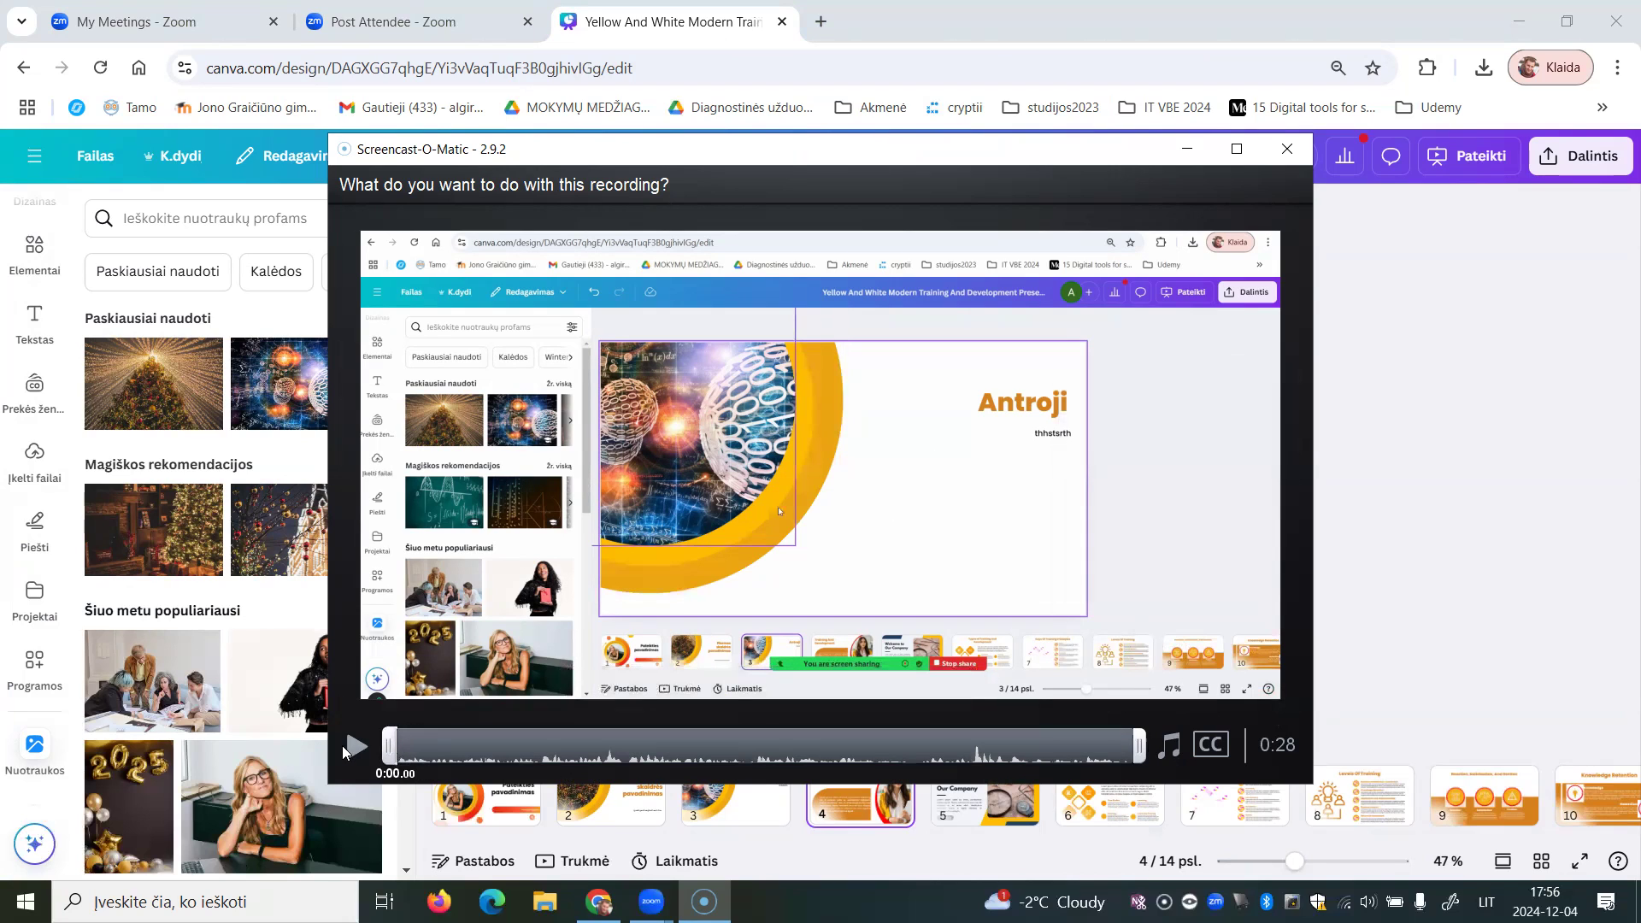
pyautogui.click(356, 750)
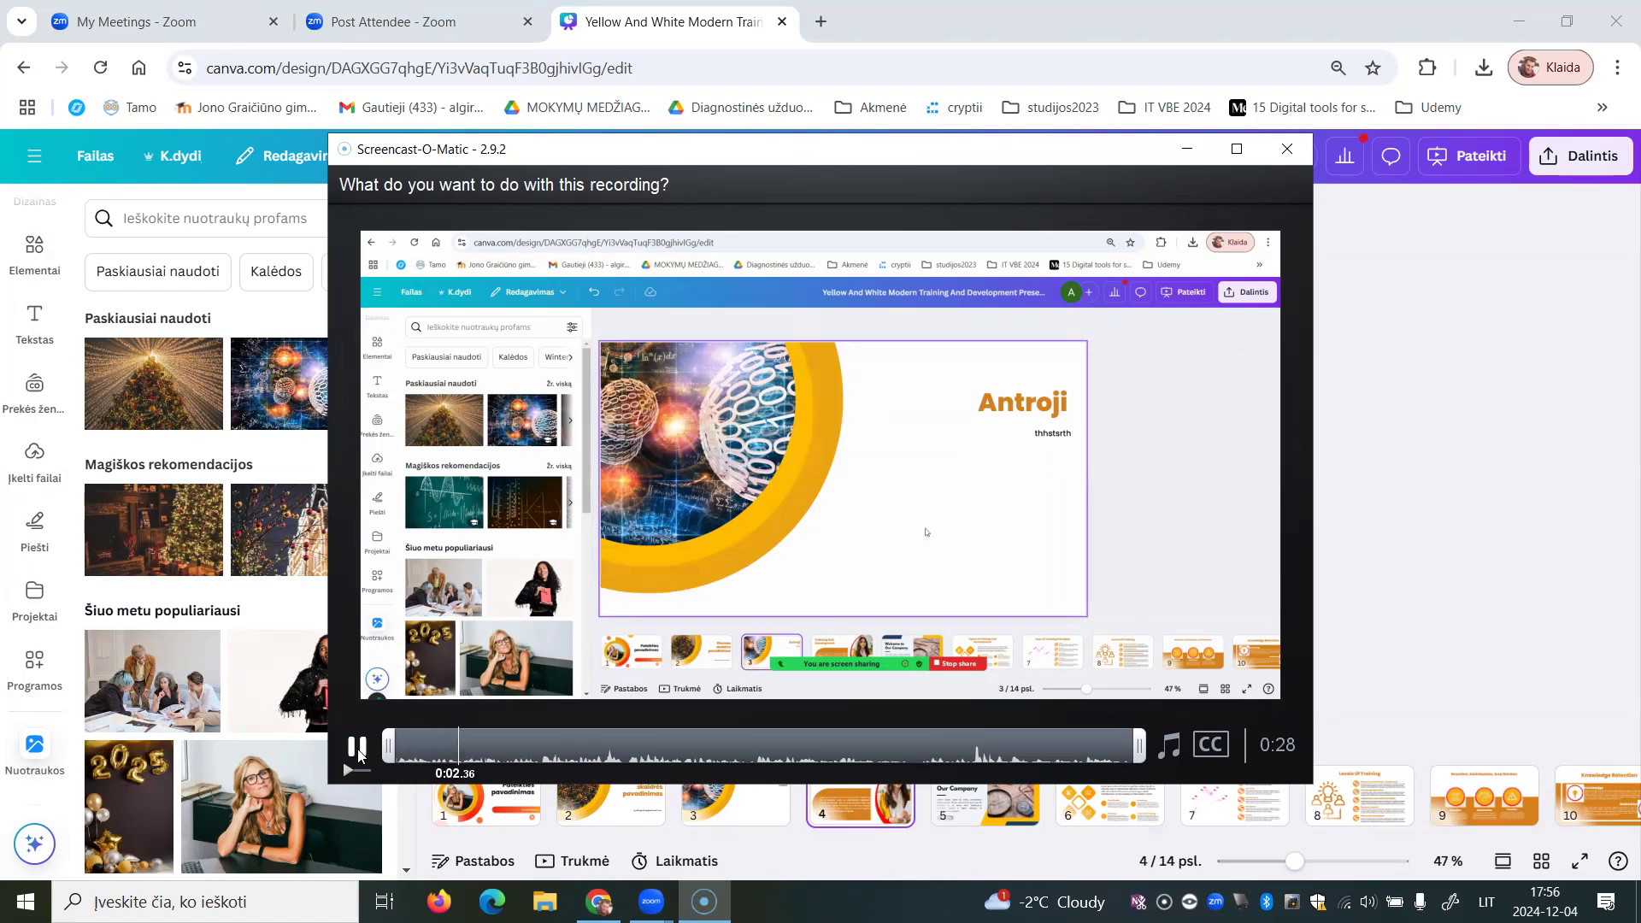
pyautogui.click(359, 753)
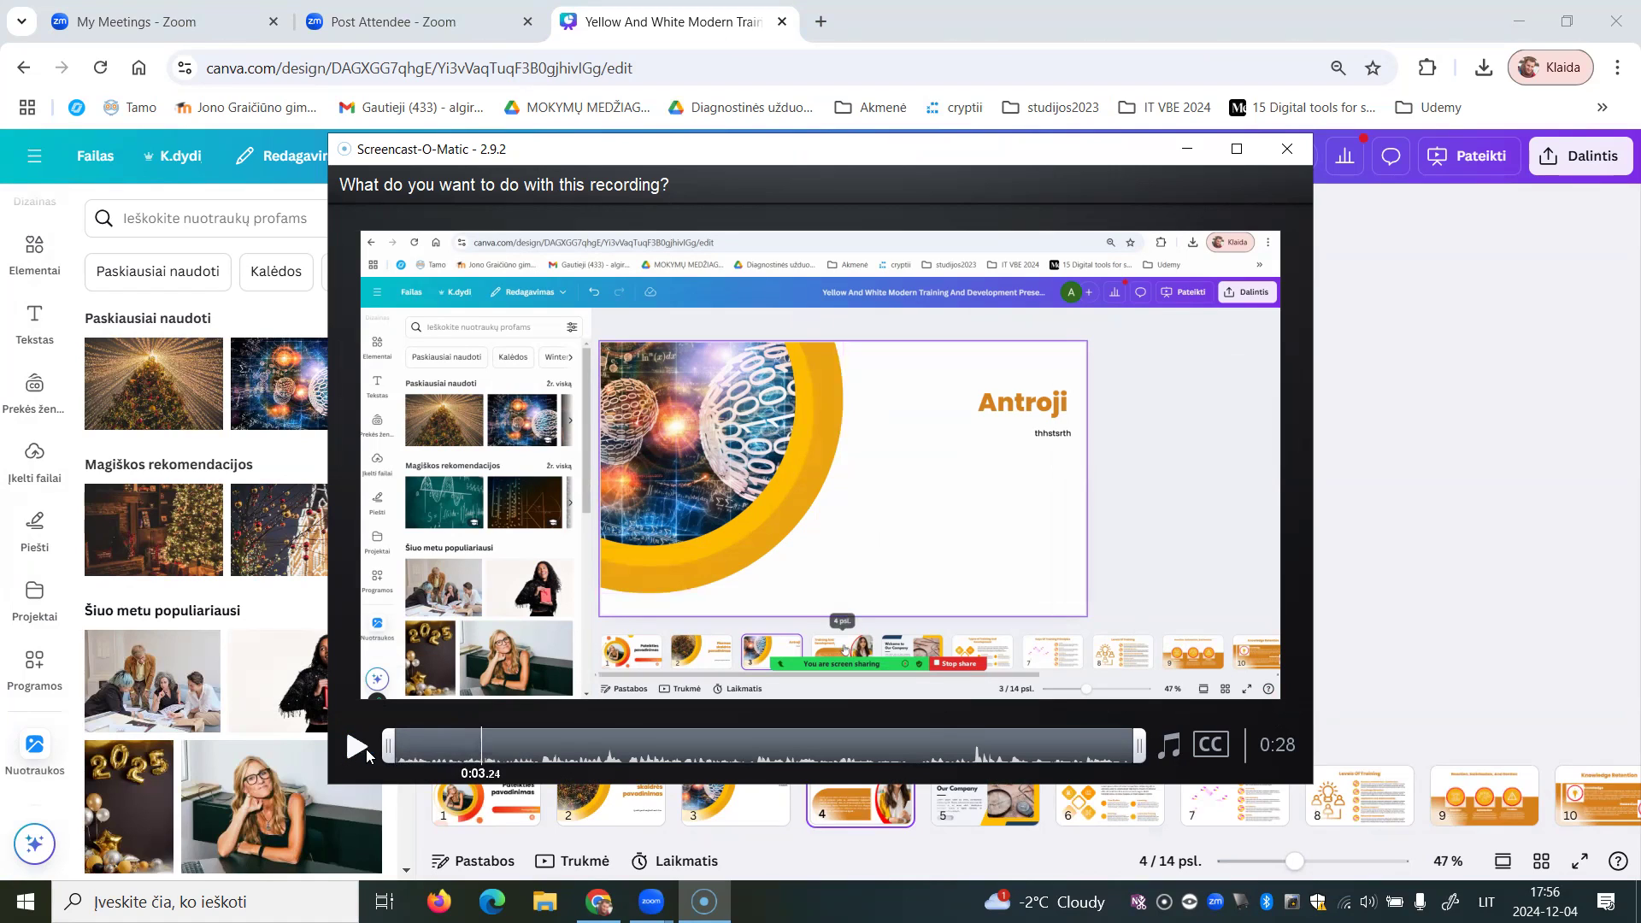
pyautogui.moveTo(389, 748); pyautogui.dragTo(389, 756)
pyautogui.moveTo(1139, 746); pyautogui.dragTo(1119, 746)
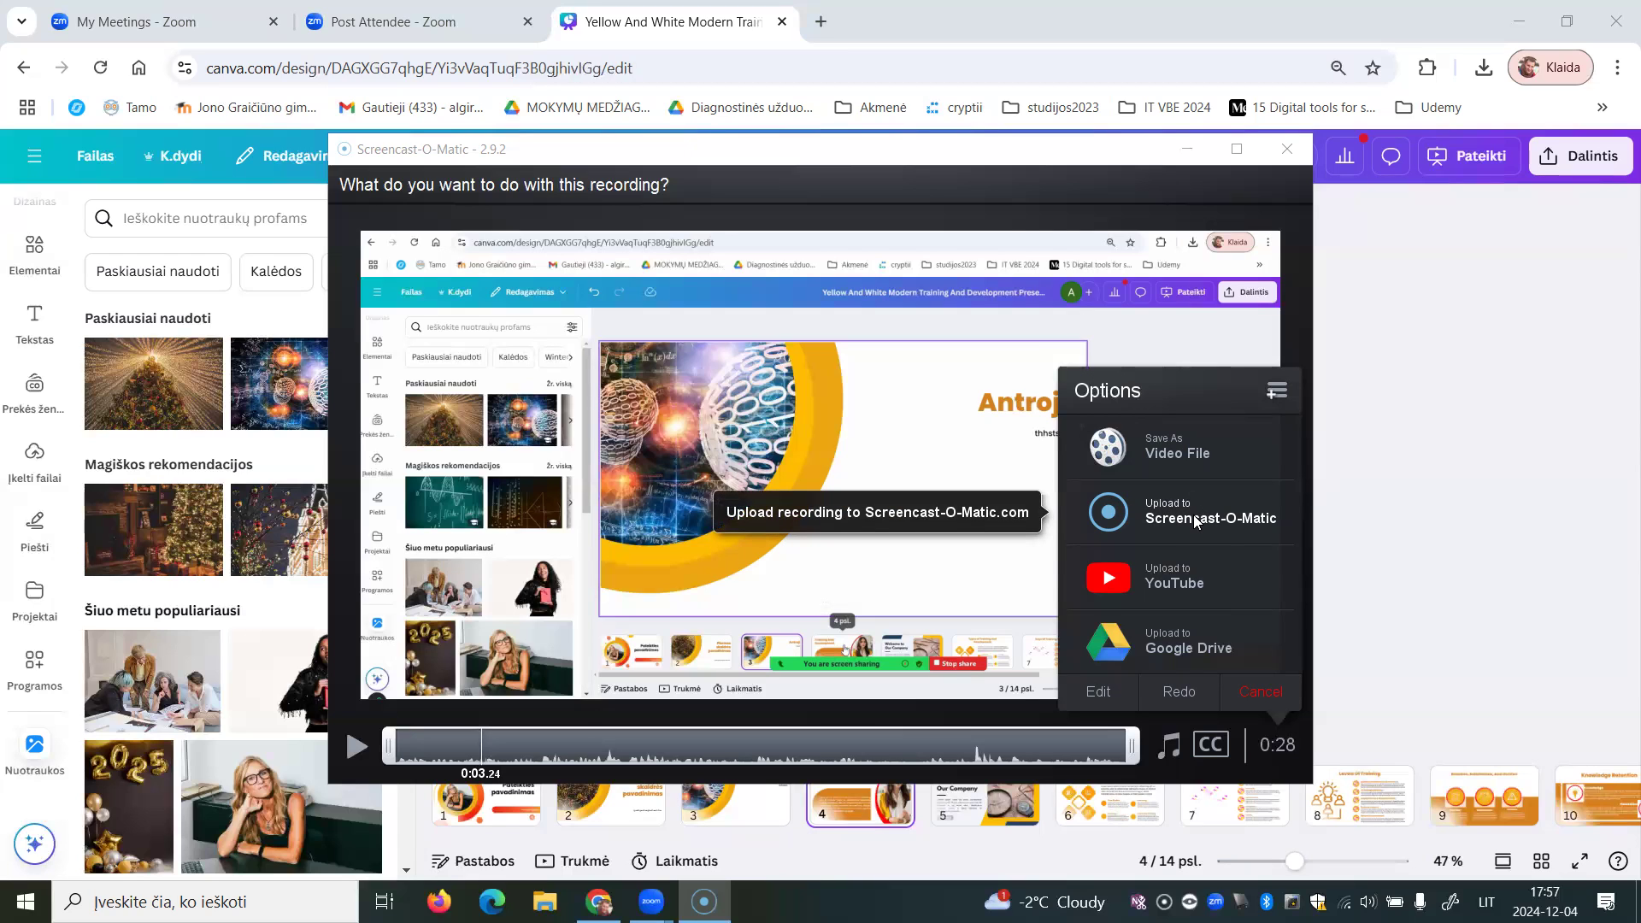
# Examine the filename and folder options for saving the recording as a video file, and return to the publishing choices
pyautogui.click(1182, 456)
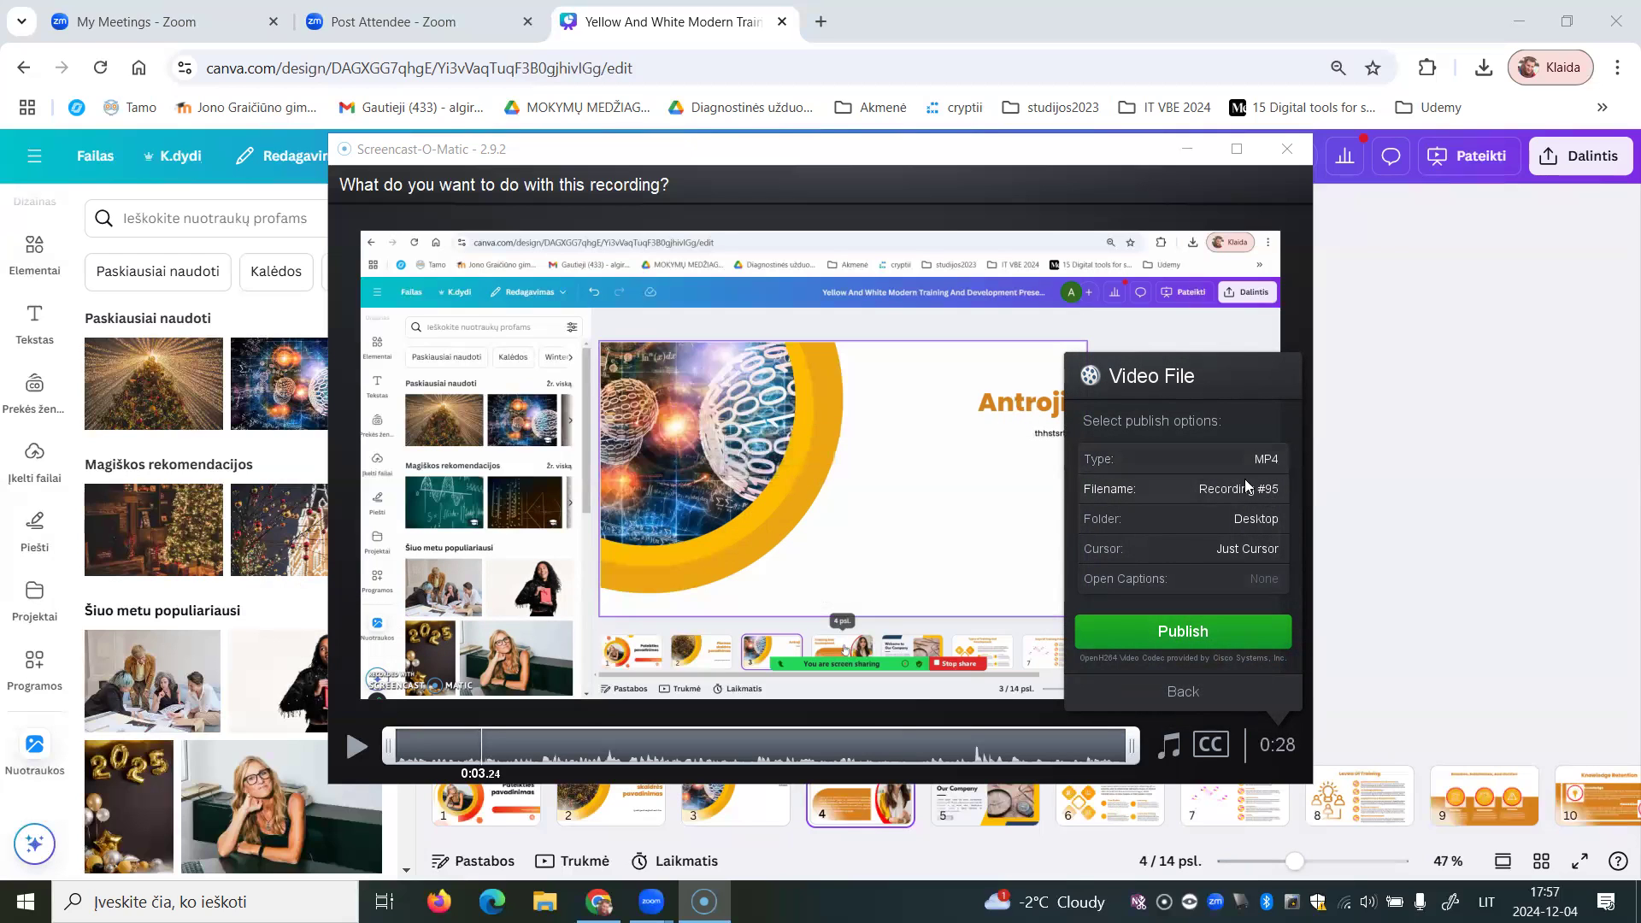
pyautogui.click(1218, 491)
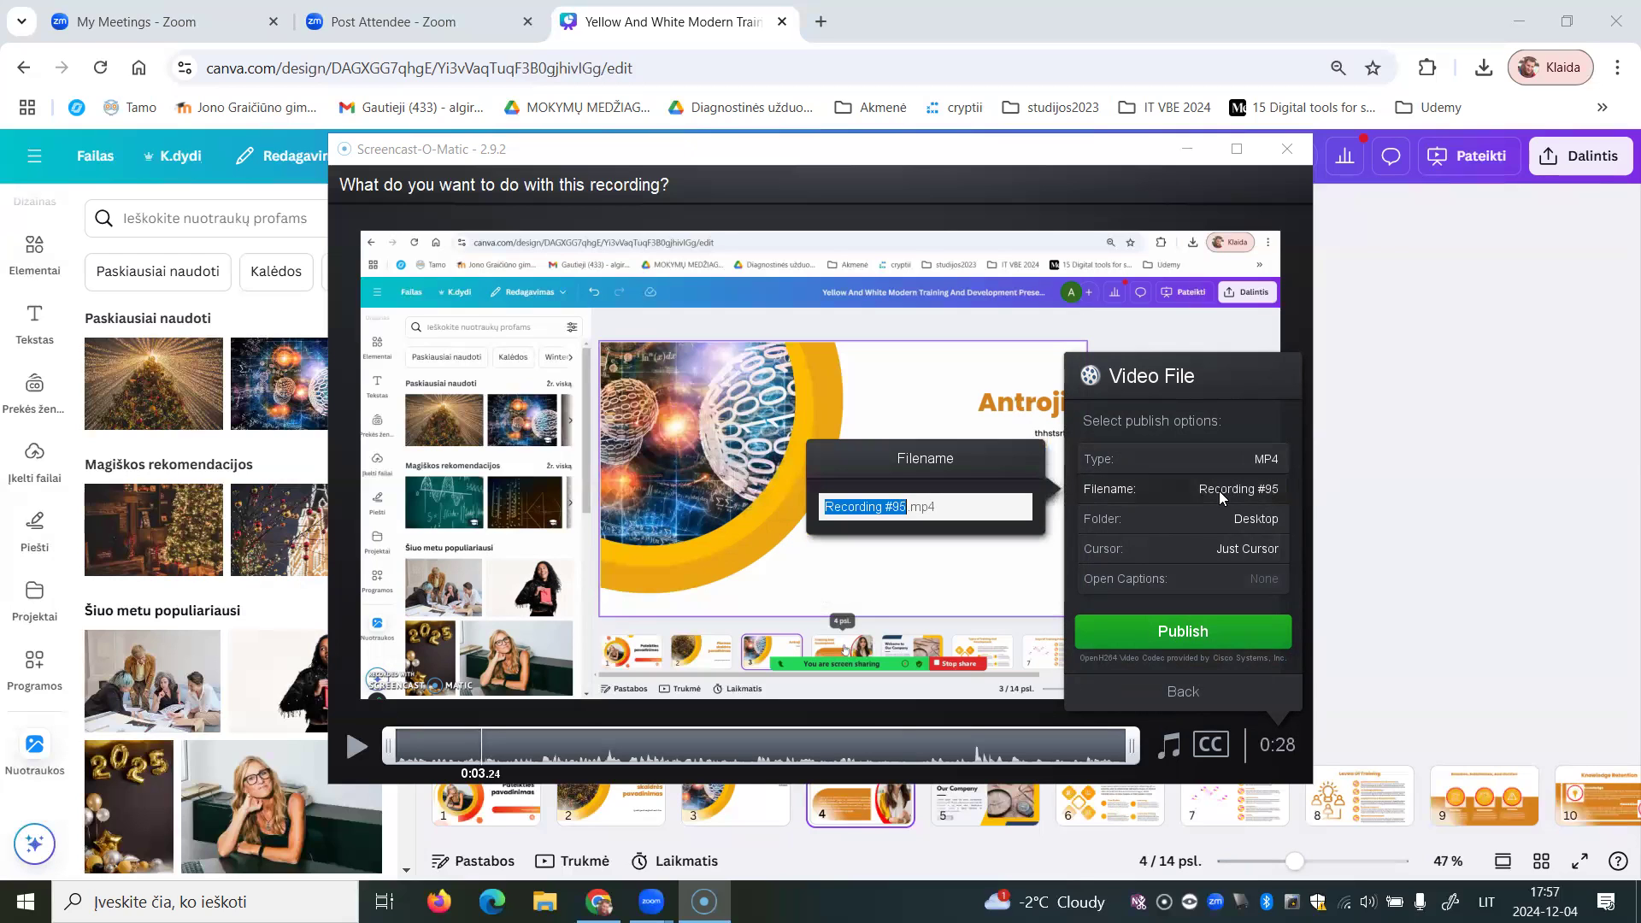
pyautogui.click(868, 530)
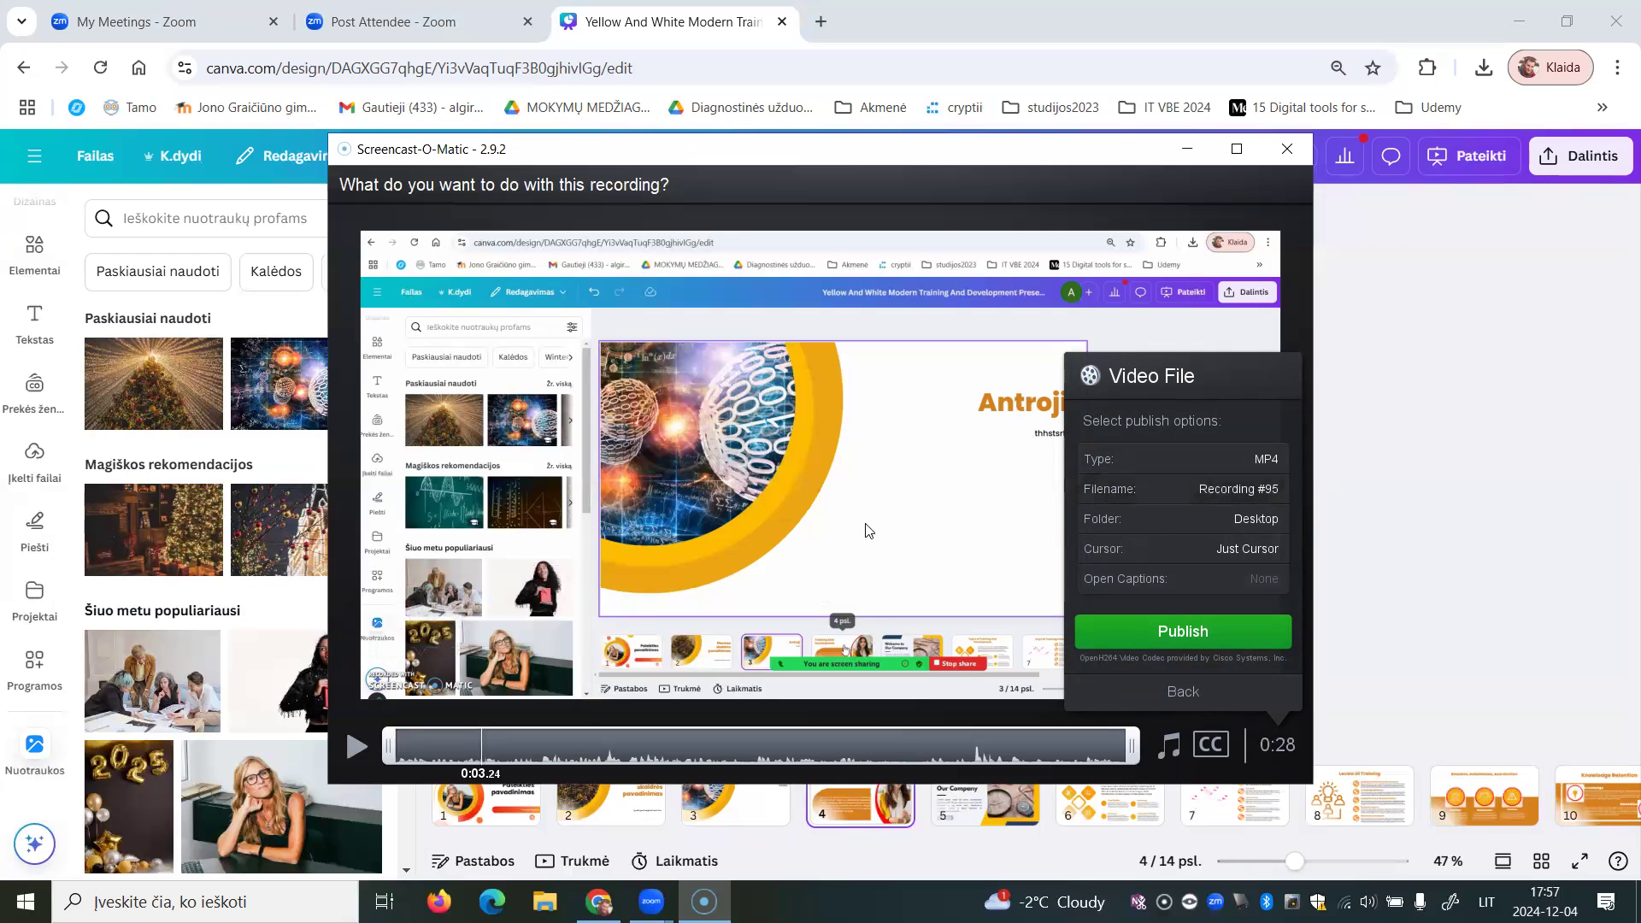
pyautogui.click(1207, 489)
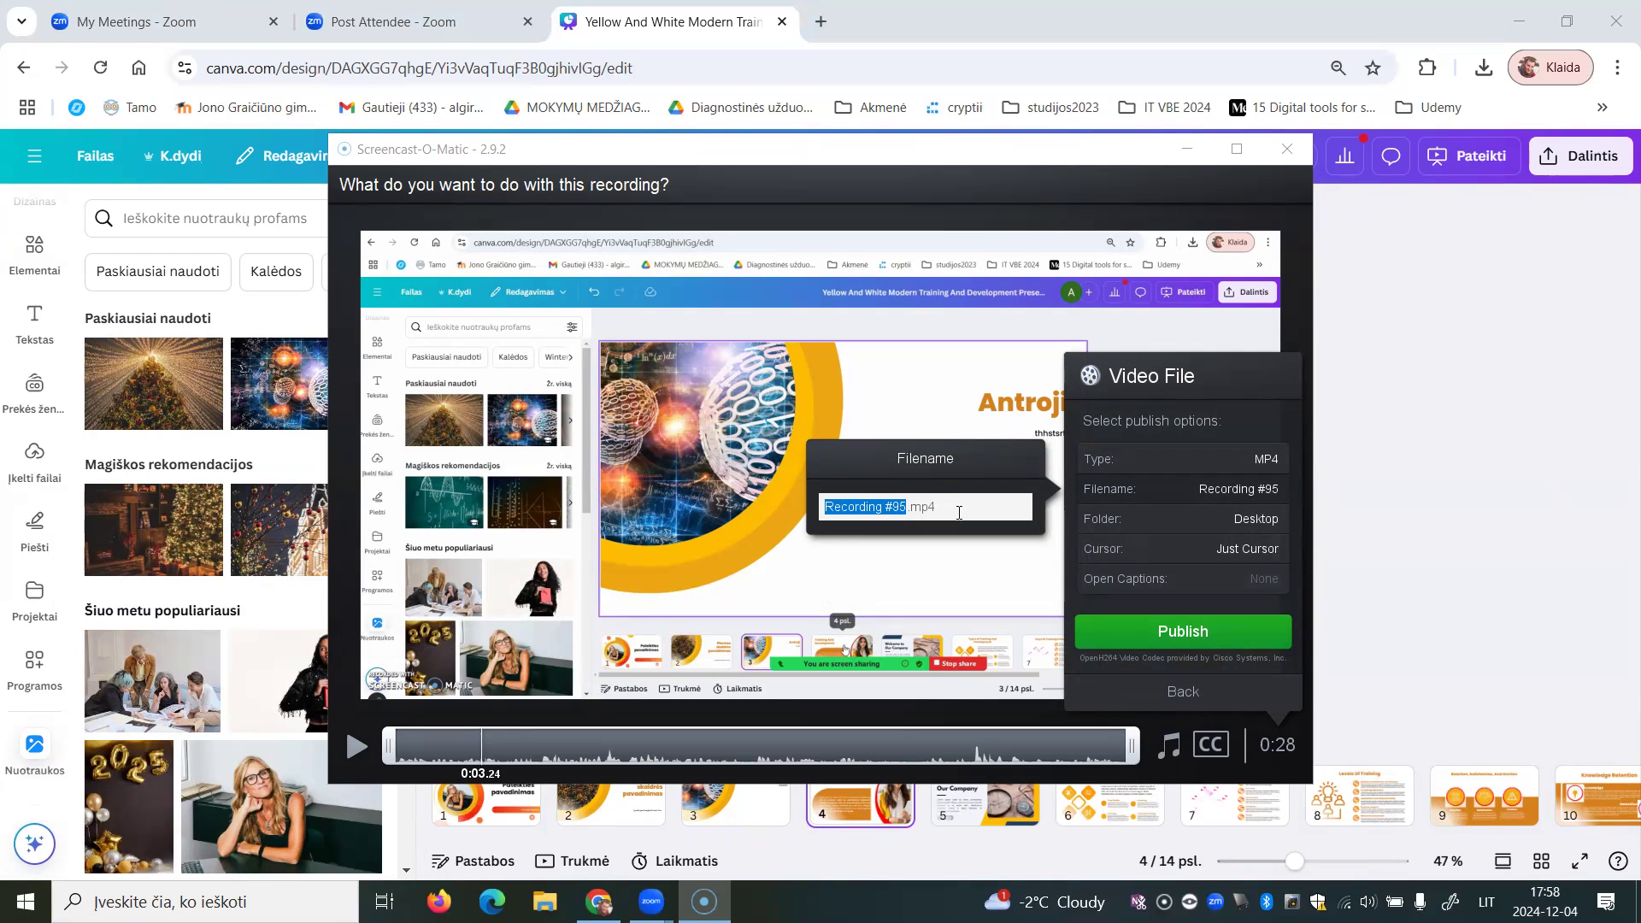
pyautogui.click(1239, 517)
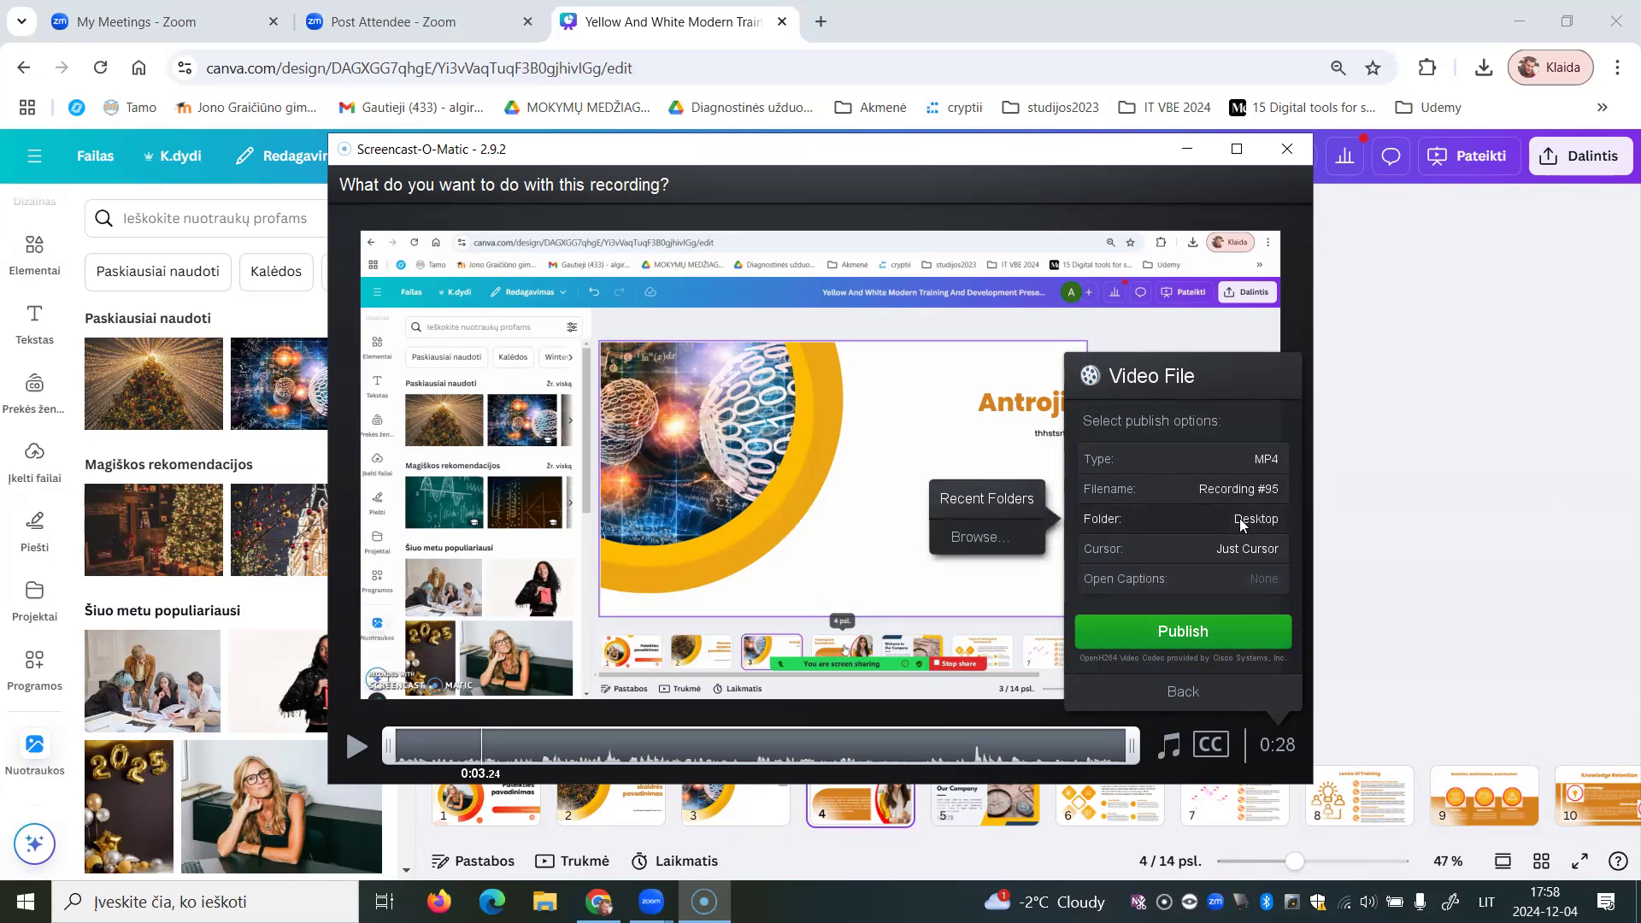
pyautogui.click(1205, 516)
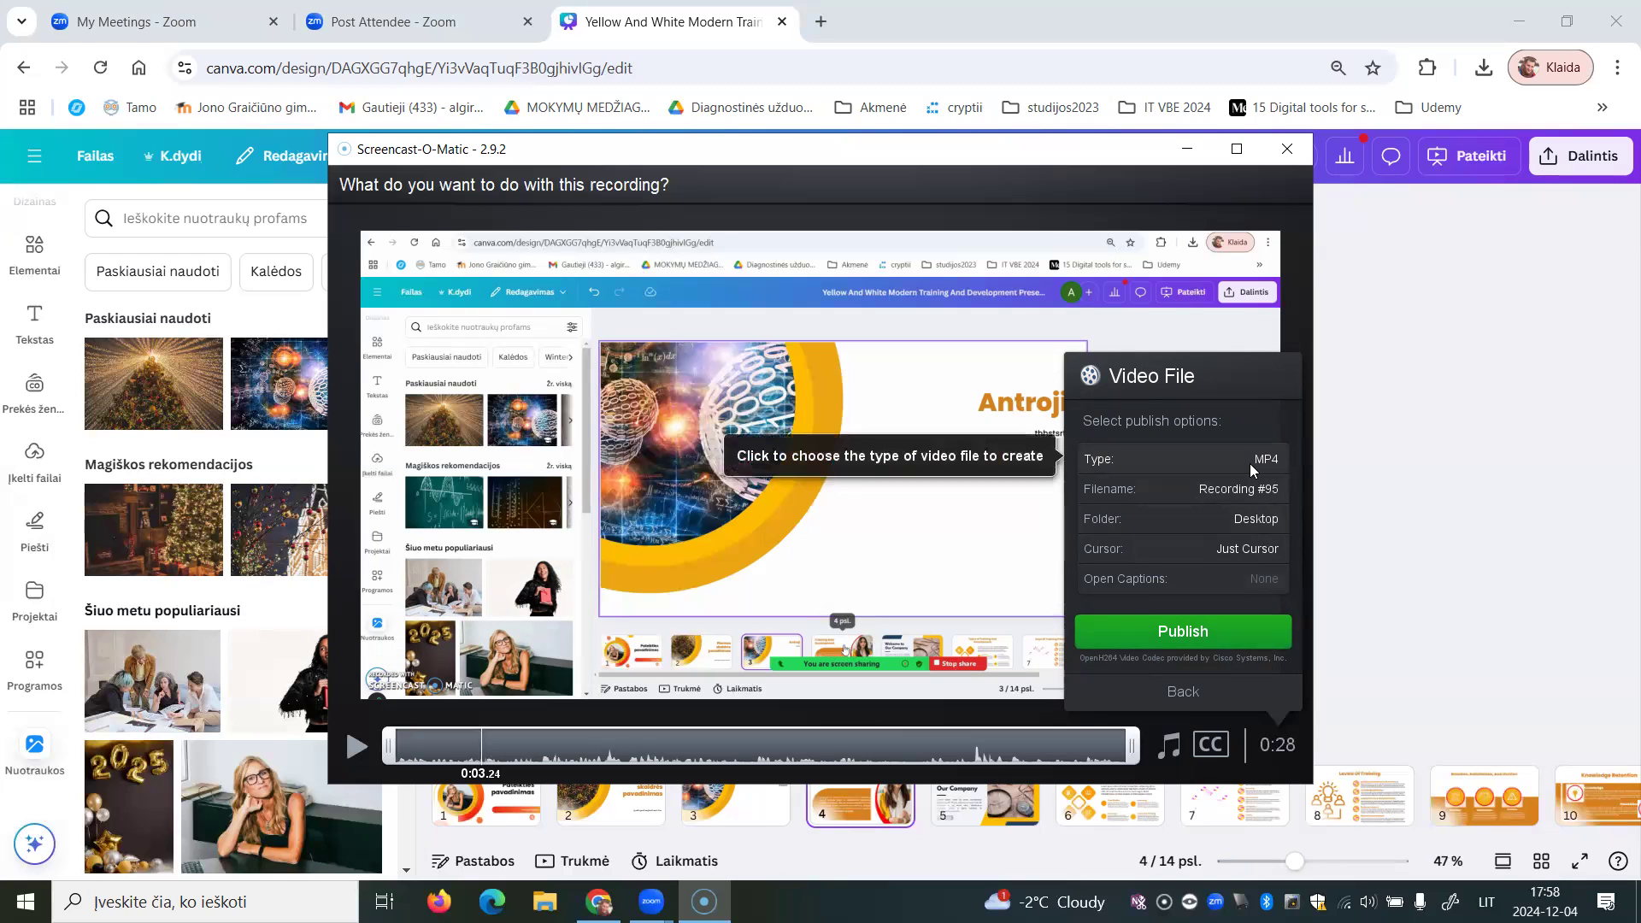
pyautogui.click(1172, 694)
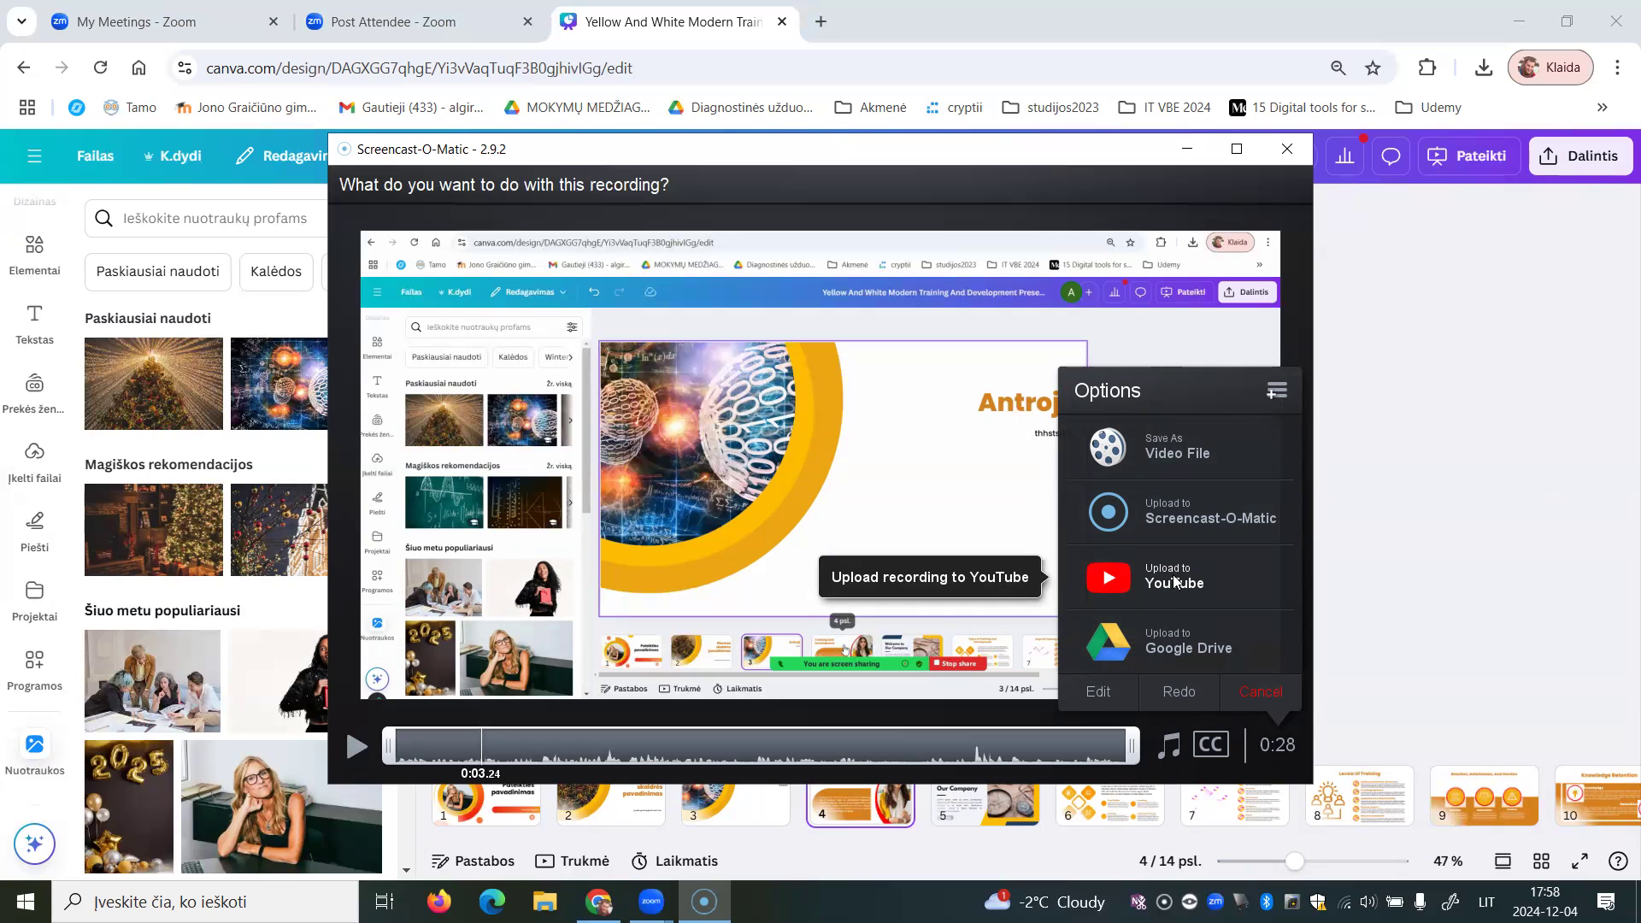
# Publish the recording to YouTube with the title "Įrašymas ekrano" and finish the upload dialog
pyautogui.click(1174, 582)
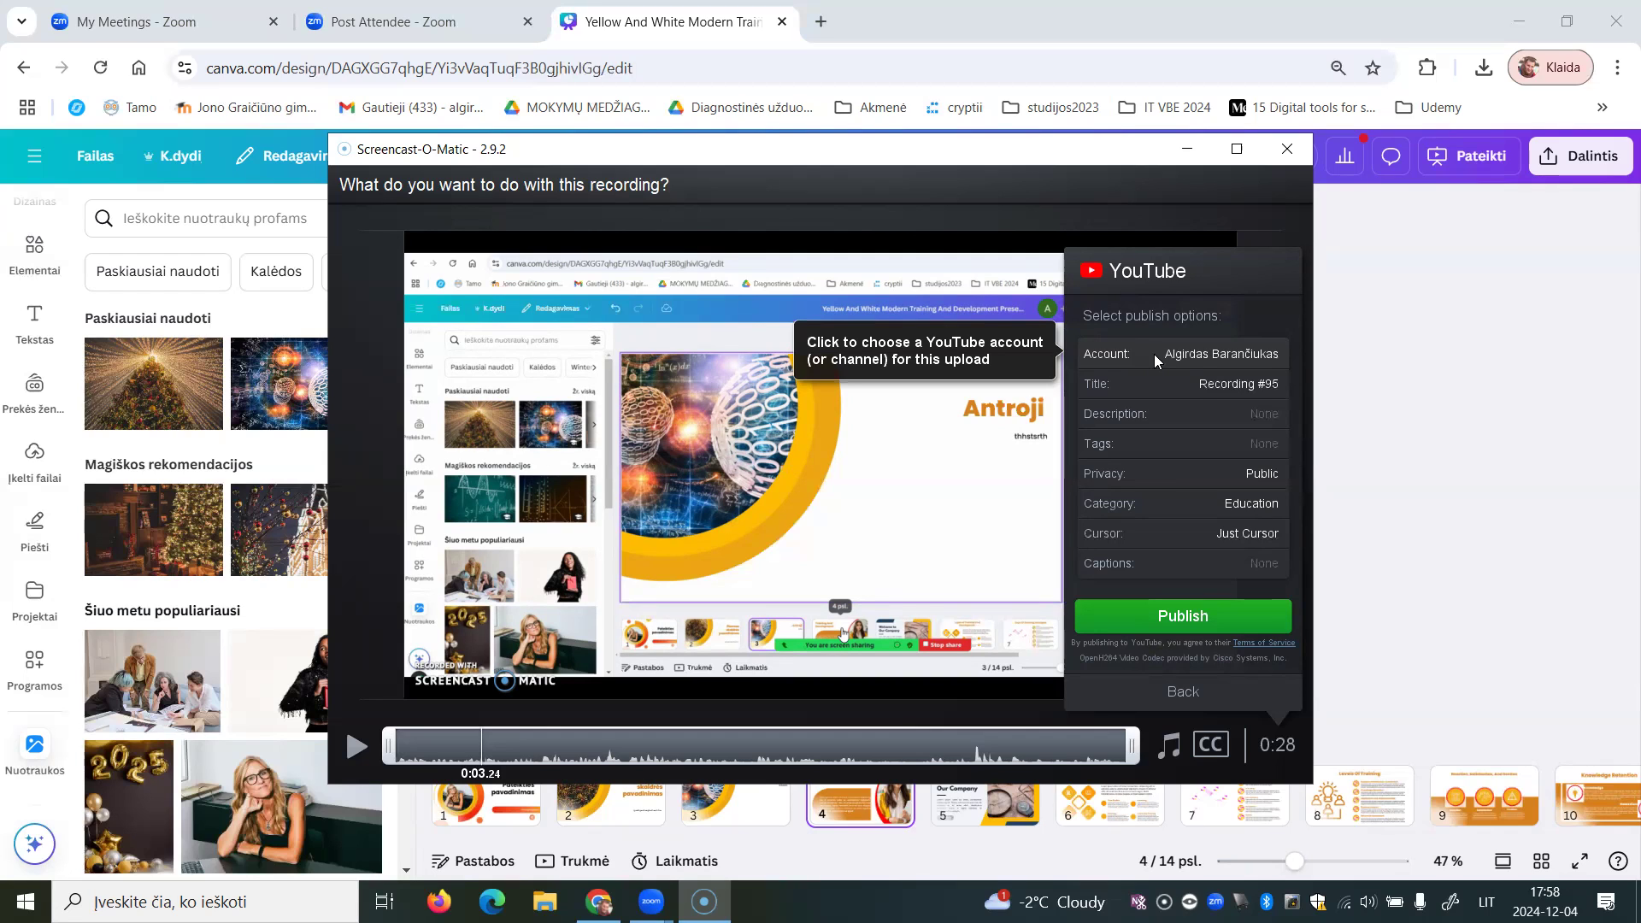
pyautogui.click(1241, 384)
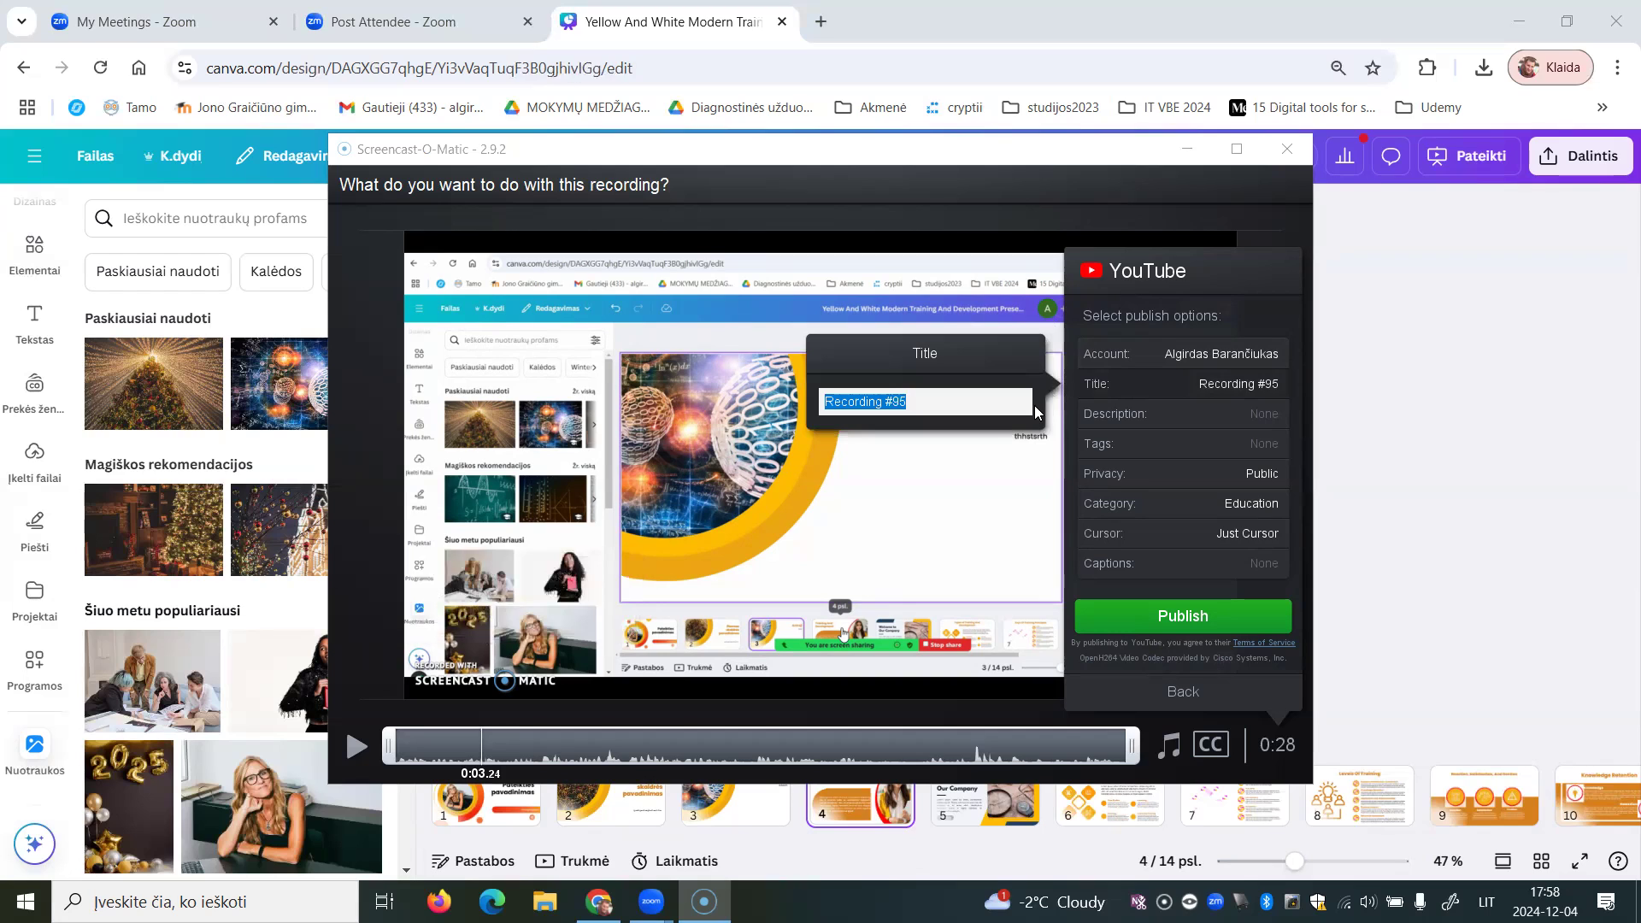
pyautogui.write('I')
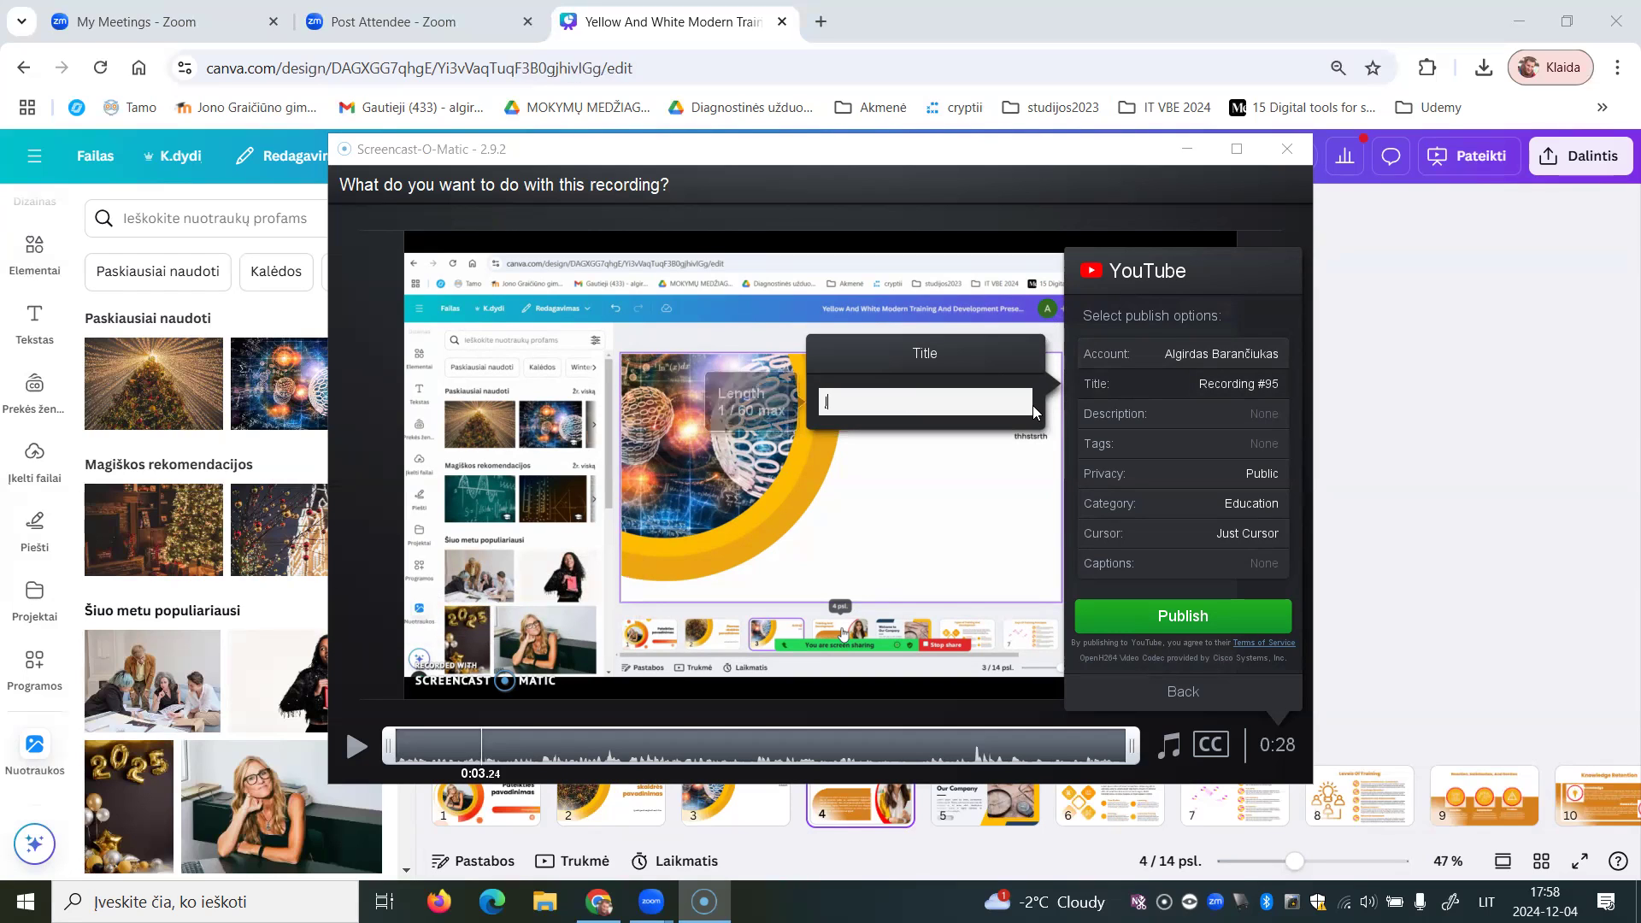
pyautogui.write('rašymas ekrano')
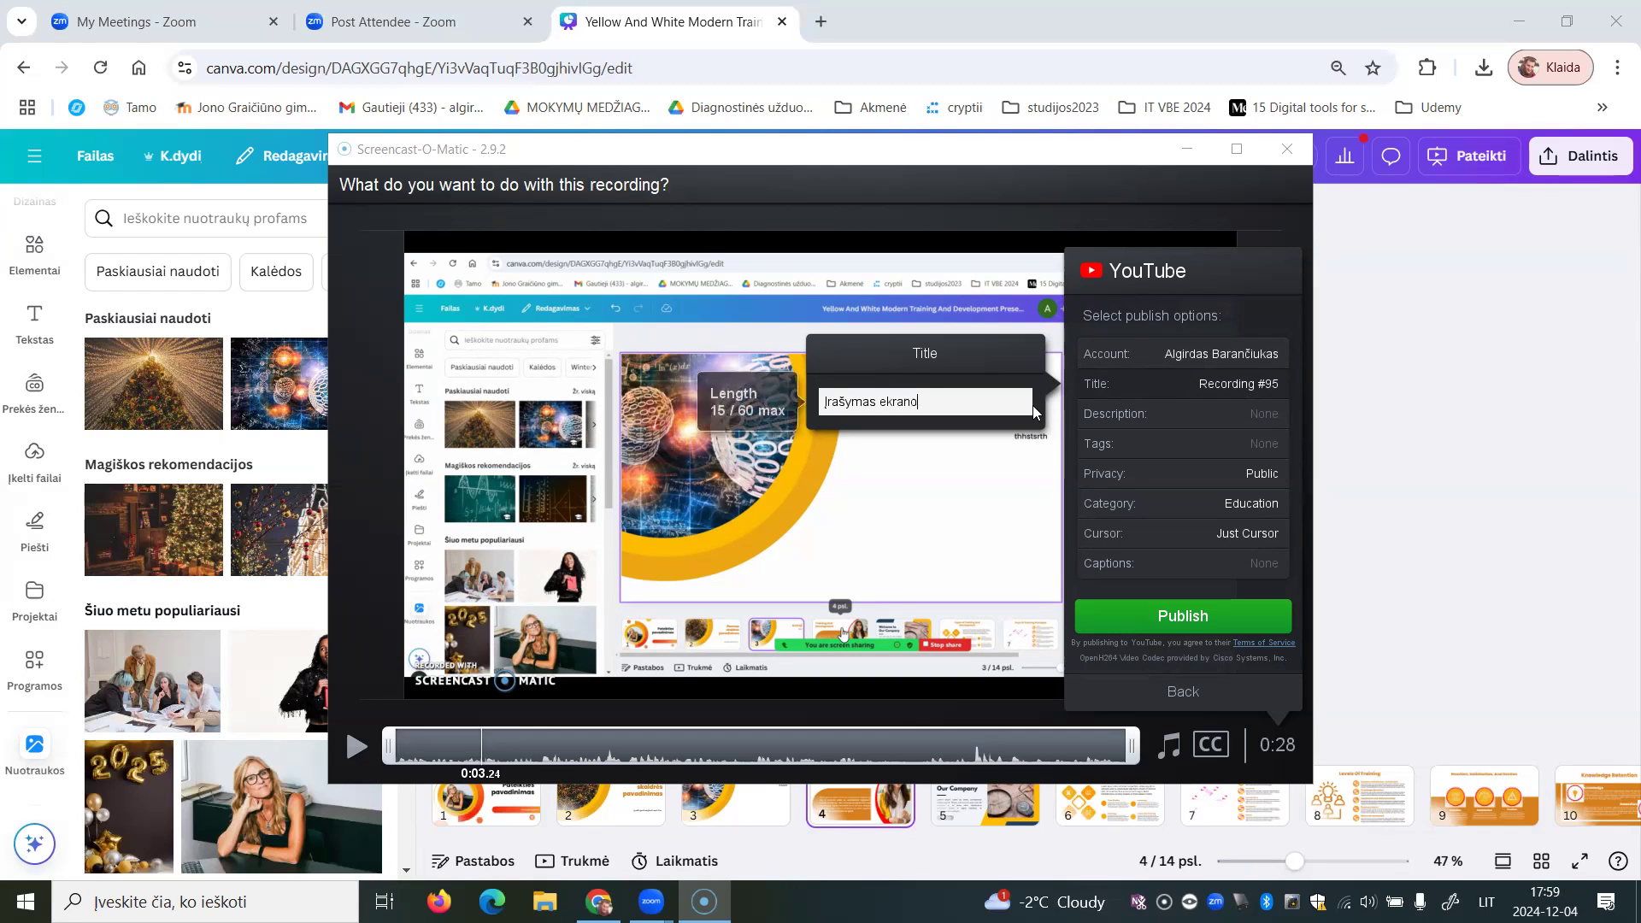
pyautogui.press('Return')
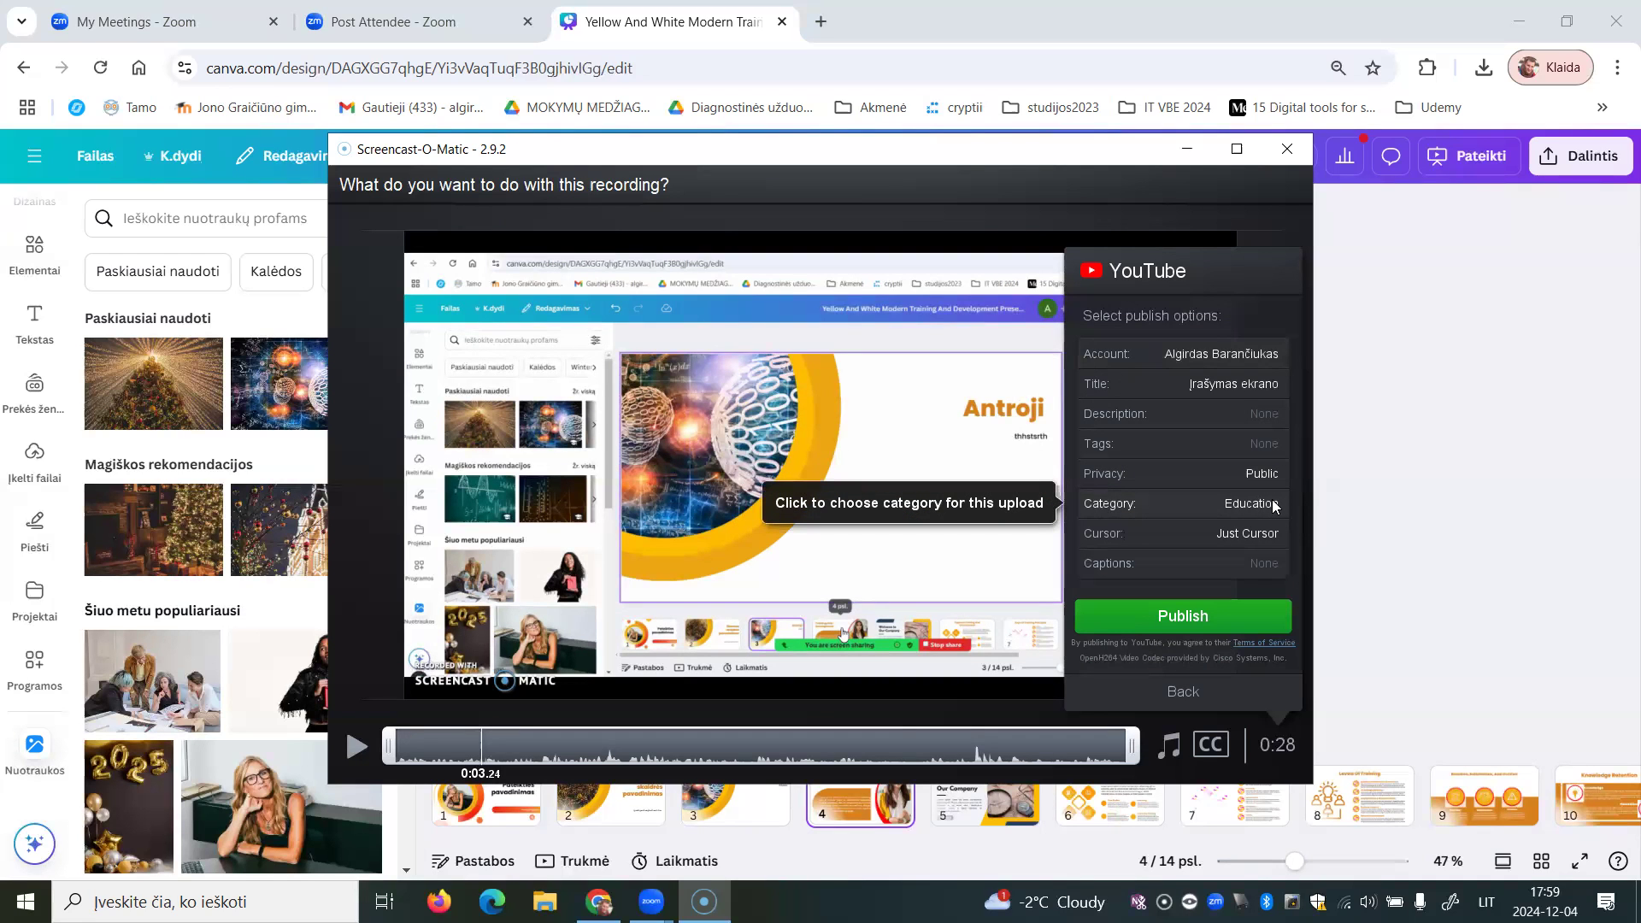
pyautogui.click(1188, 623)
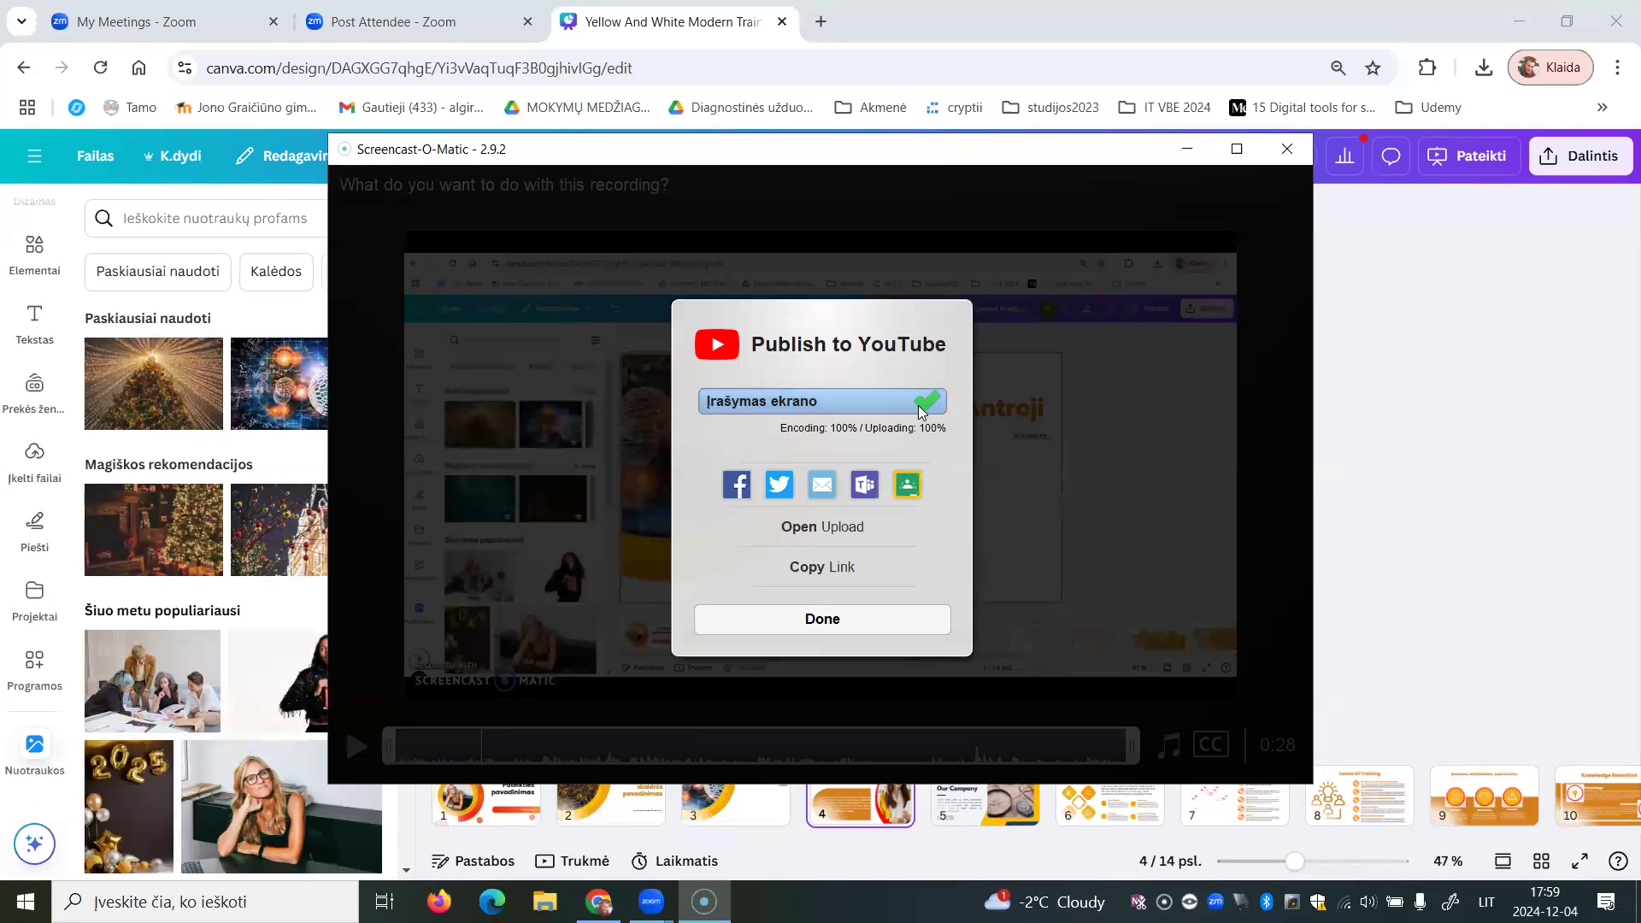
pyautogui.click(848, 620)
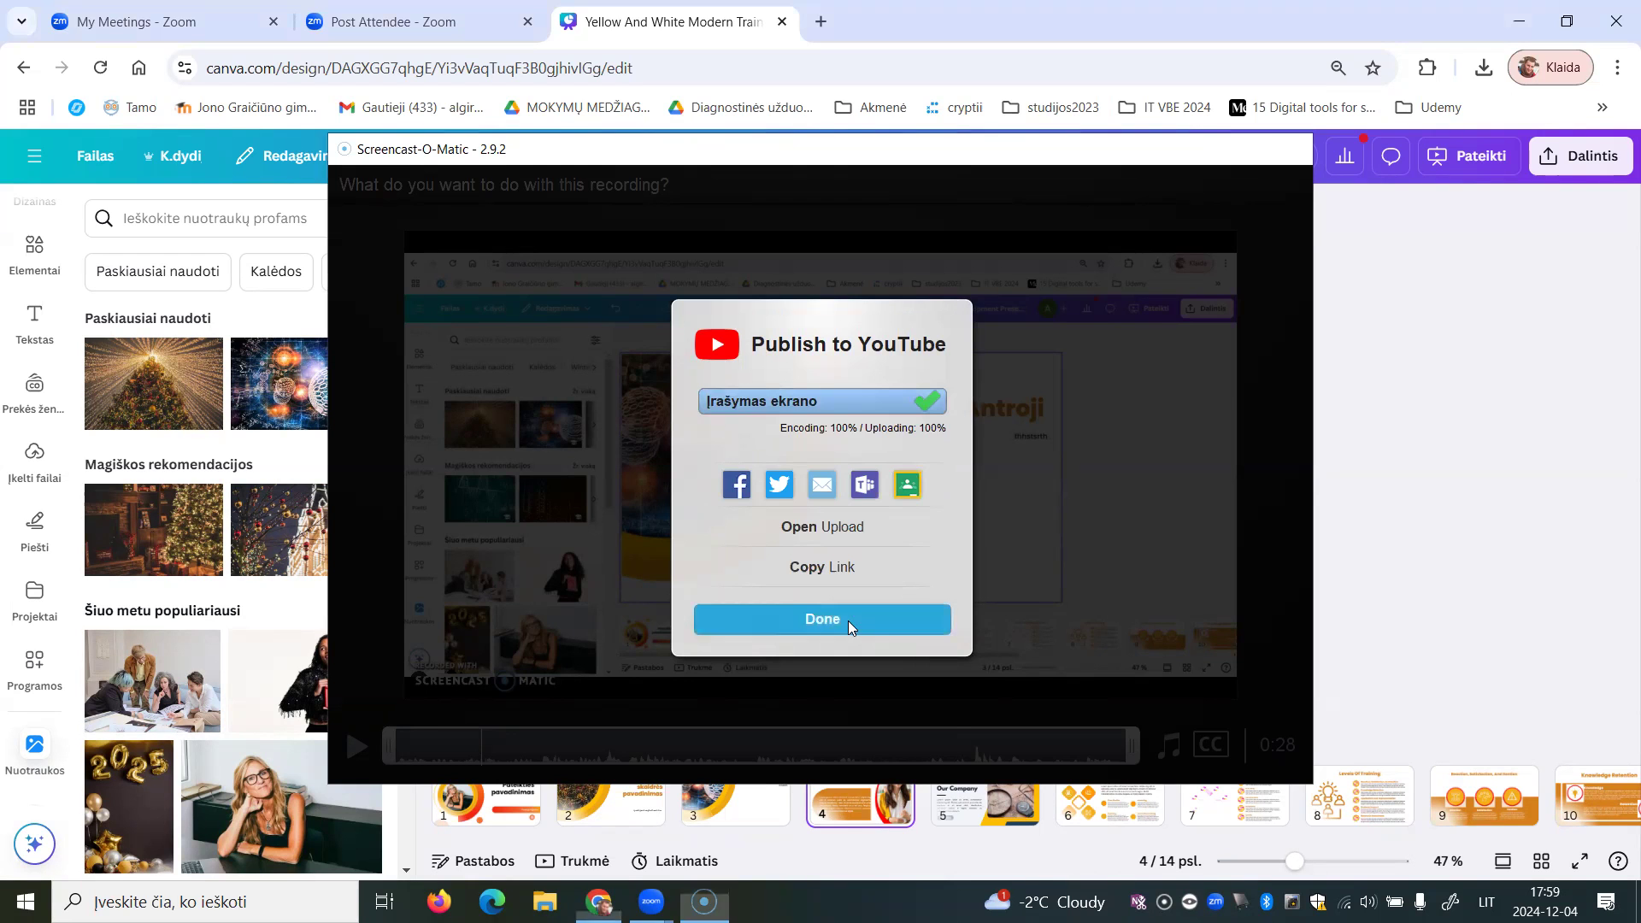
# Open youtube.com in a new browser tab and bring up the details of the channel's uploaded video "Įrašymas ekrano"
pyautogui.click(820, 63)
pyautogui.write('youtube.com')
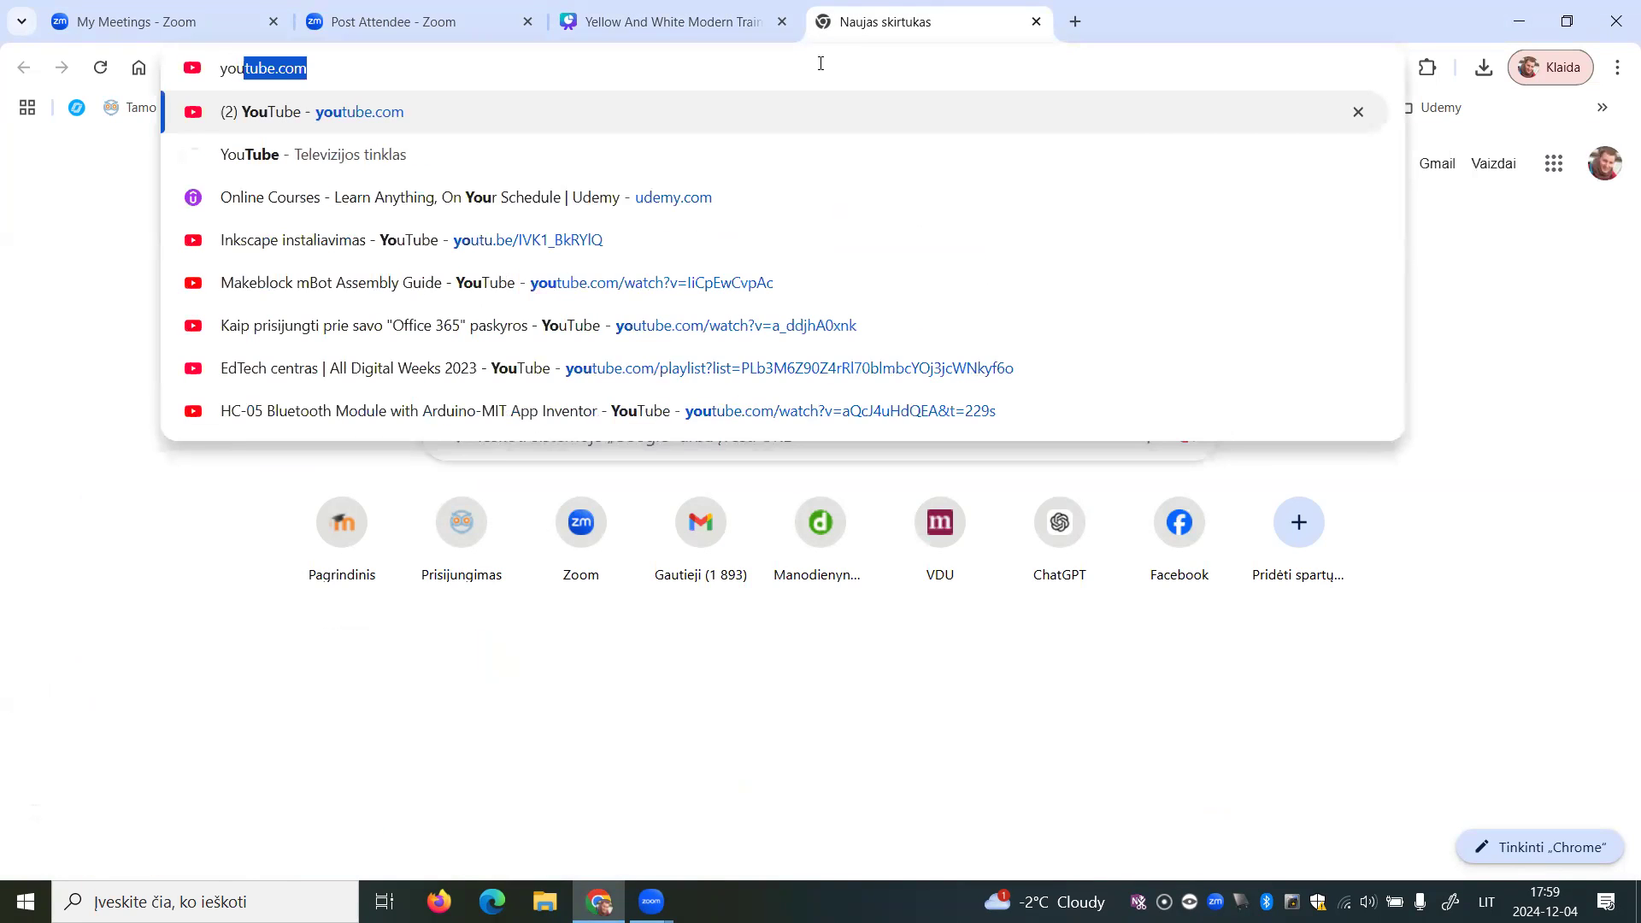
pyautogui.press('Return')
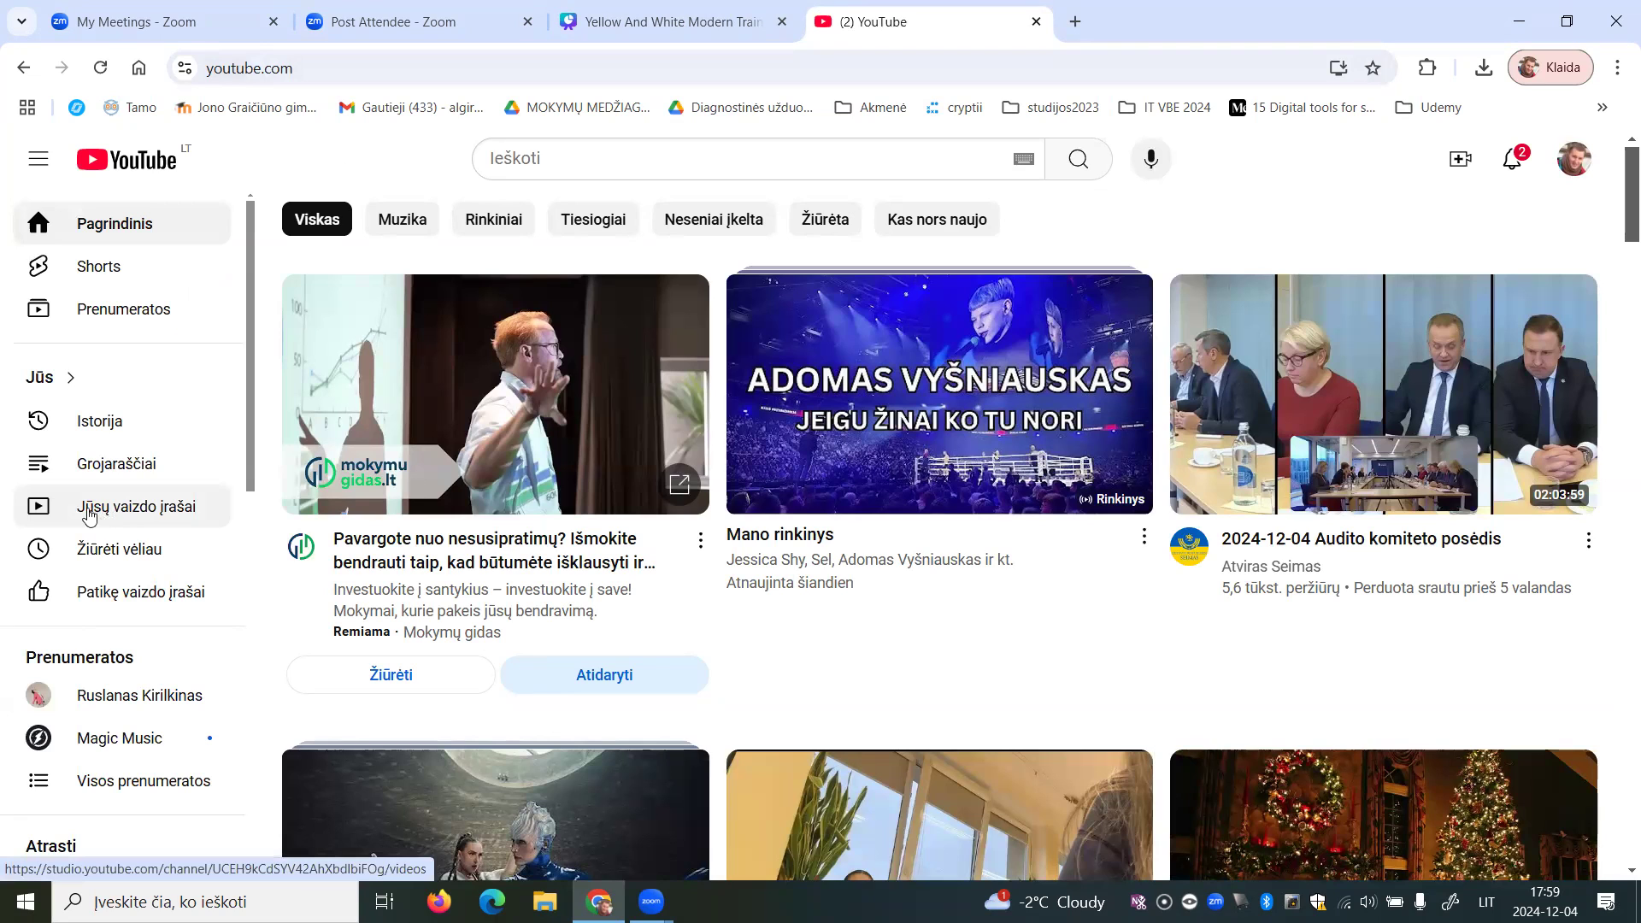
pyautogui.click(133, 512)
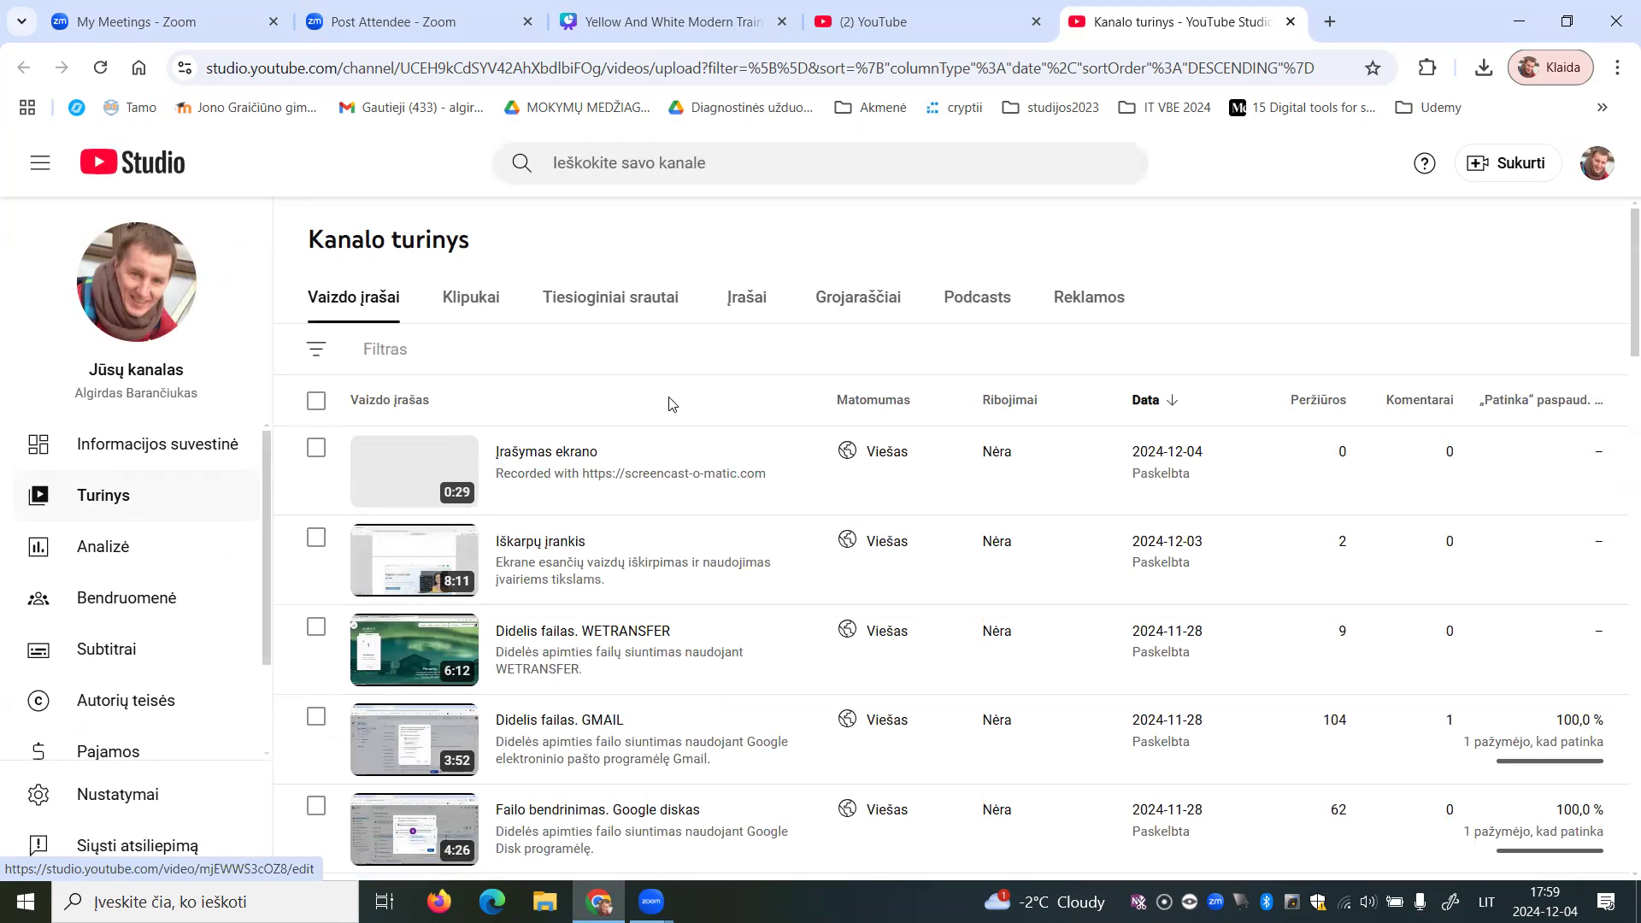
pyautogui.moveTo(517, 453)
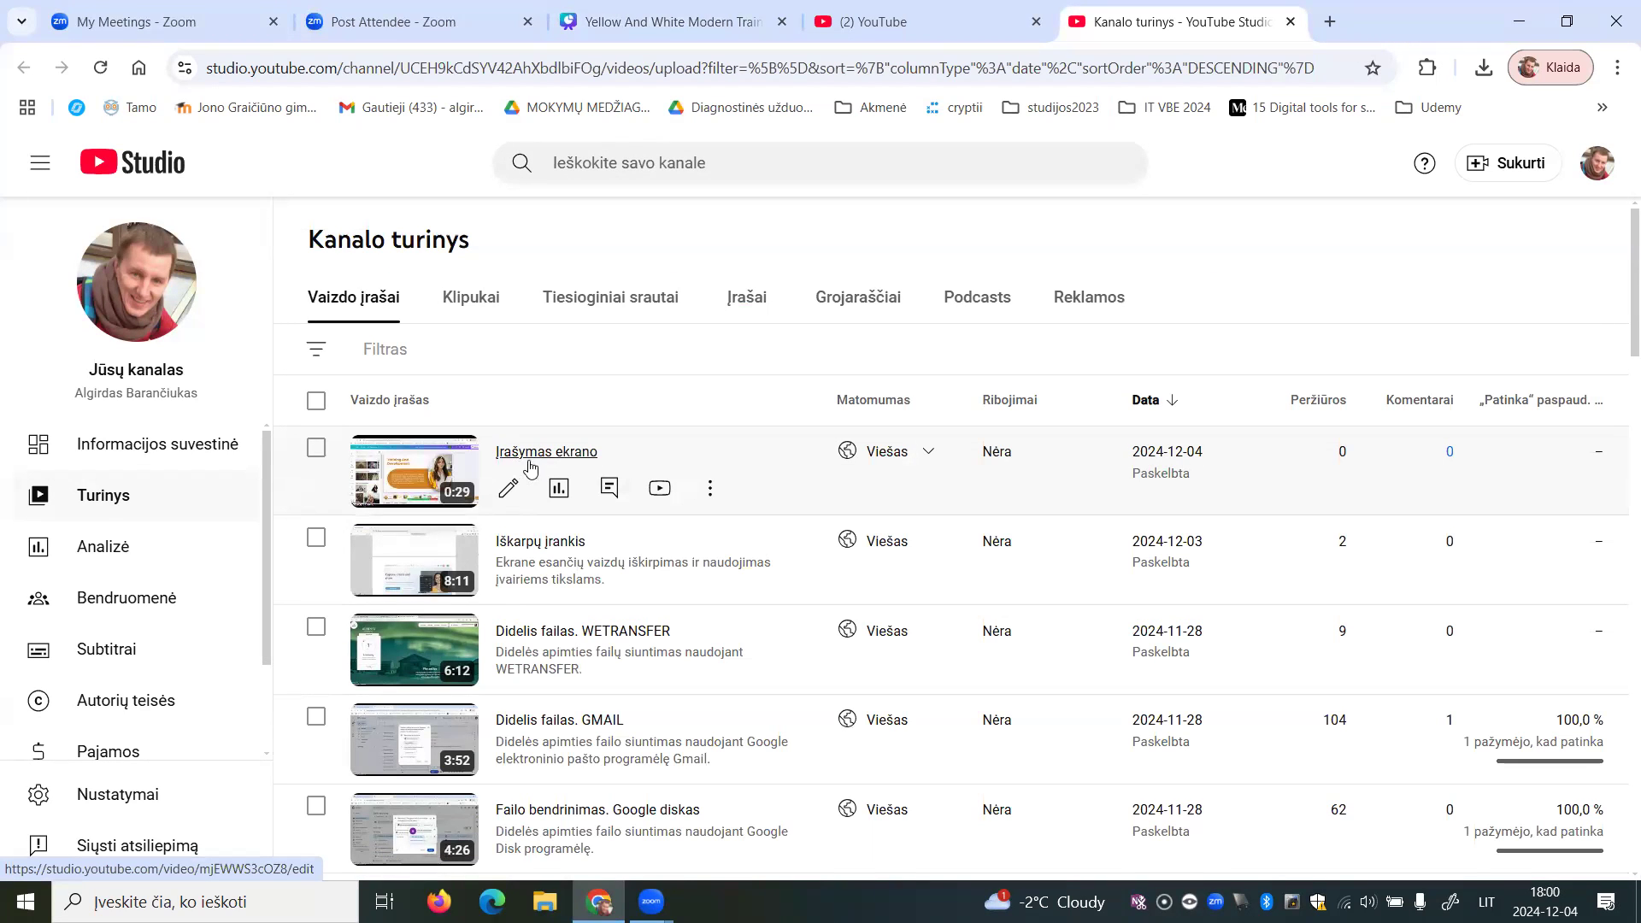
pyautogui.click(539, 453)
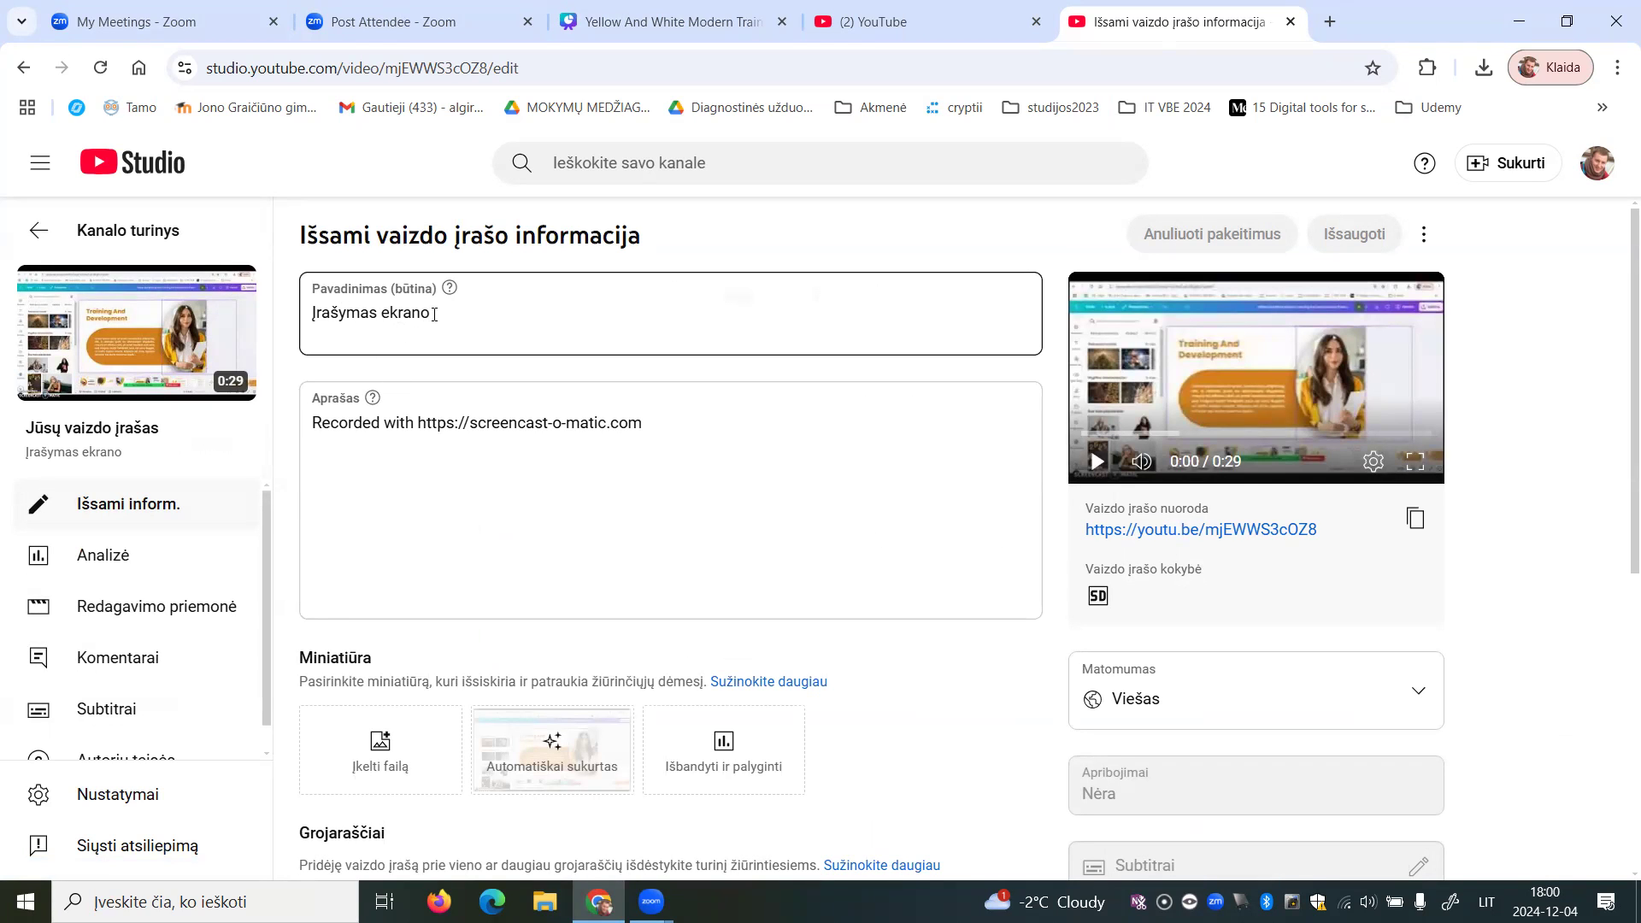
# Change the video's title to "Ekrano įrašymas" and set its audience to not made for kids ("Ne, jis neskirtas vaikams")
pyautogui.moveTo(426, 313); pyautogui.dragTo(306, 333)
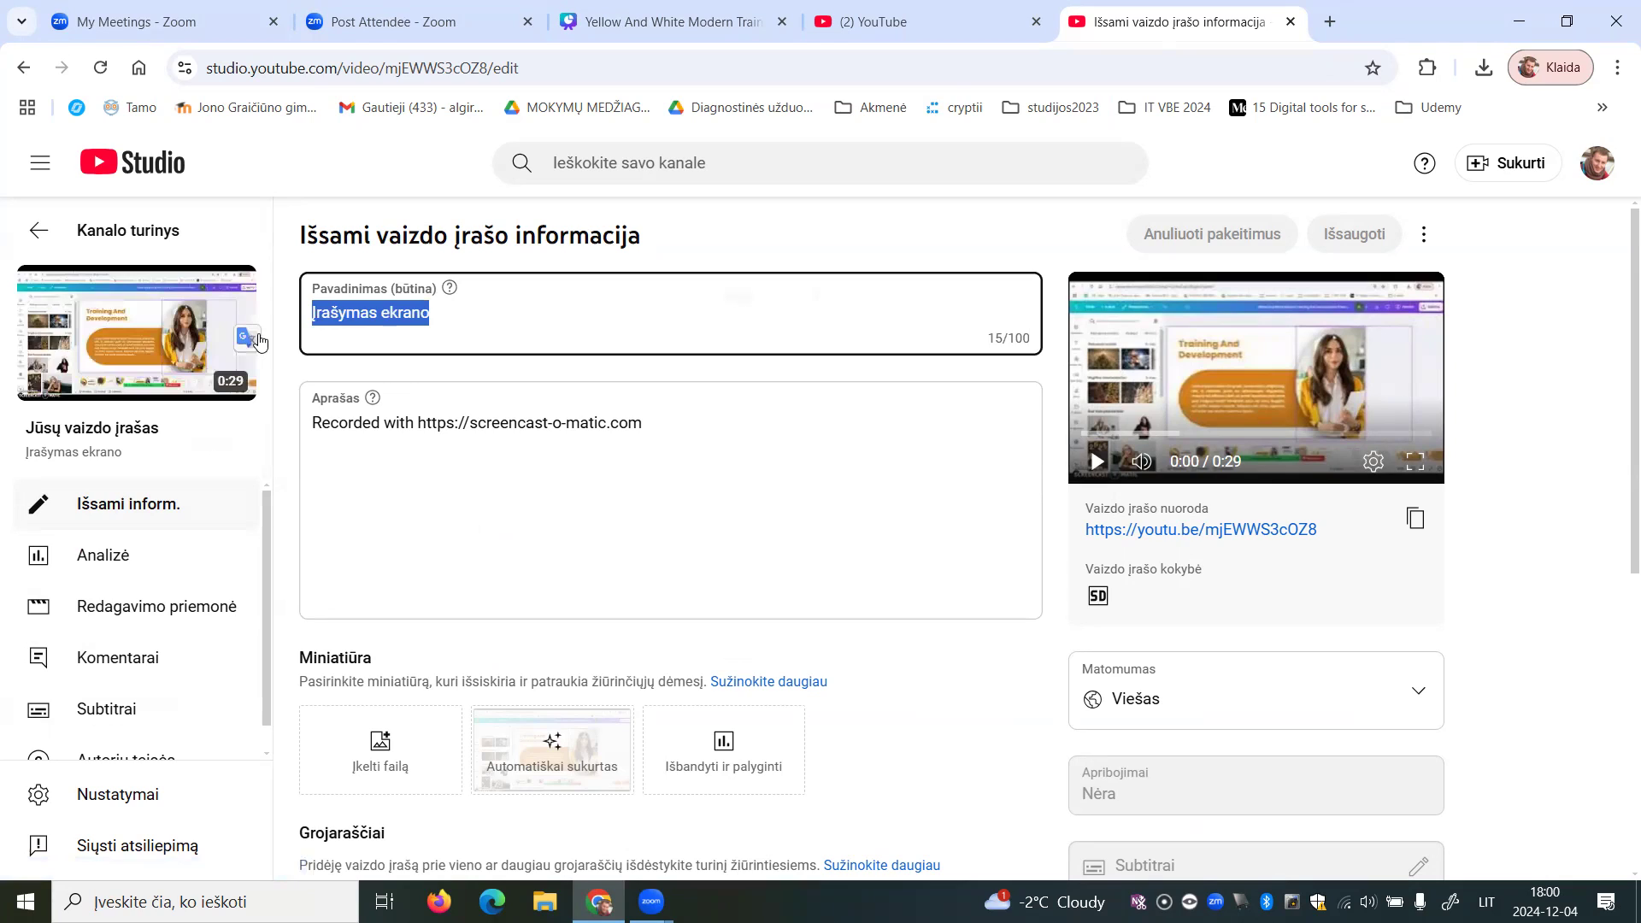
pyautogui.write('Ekrano įraš')
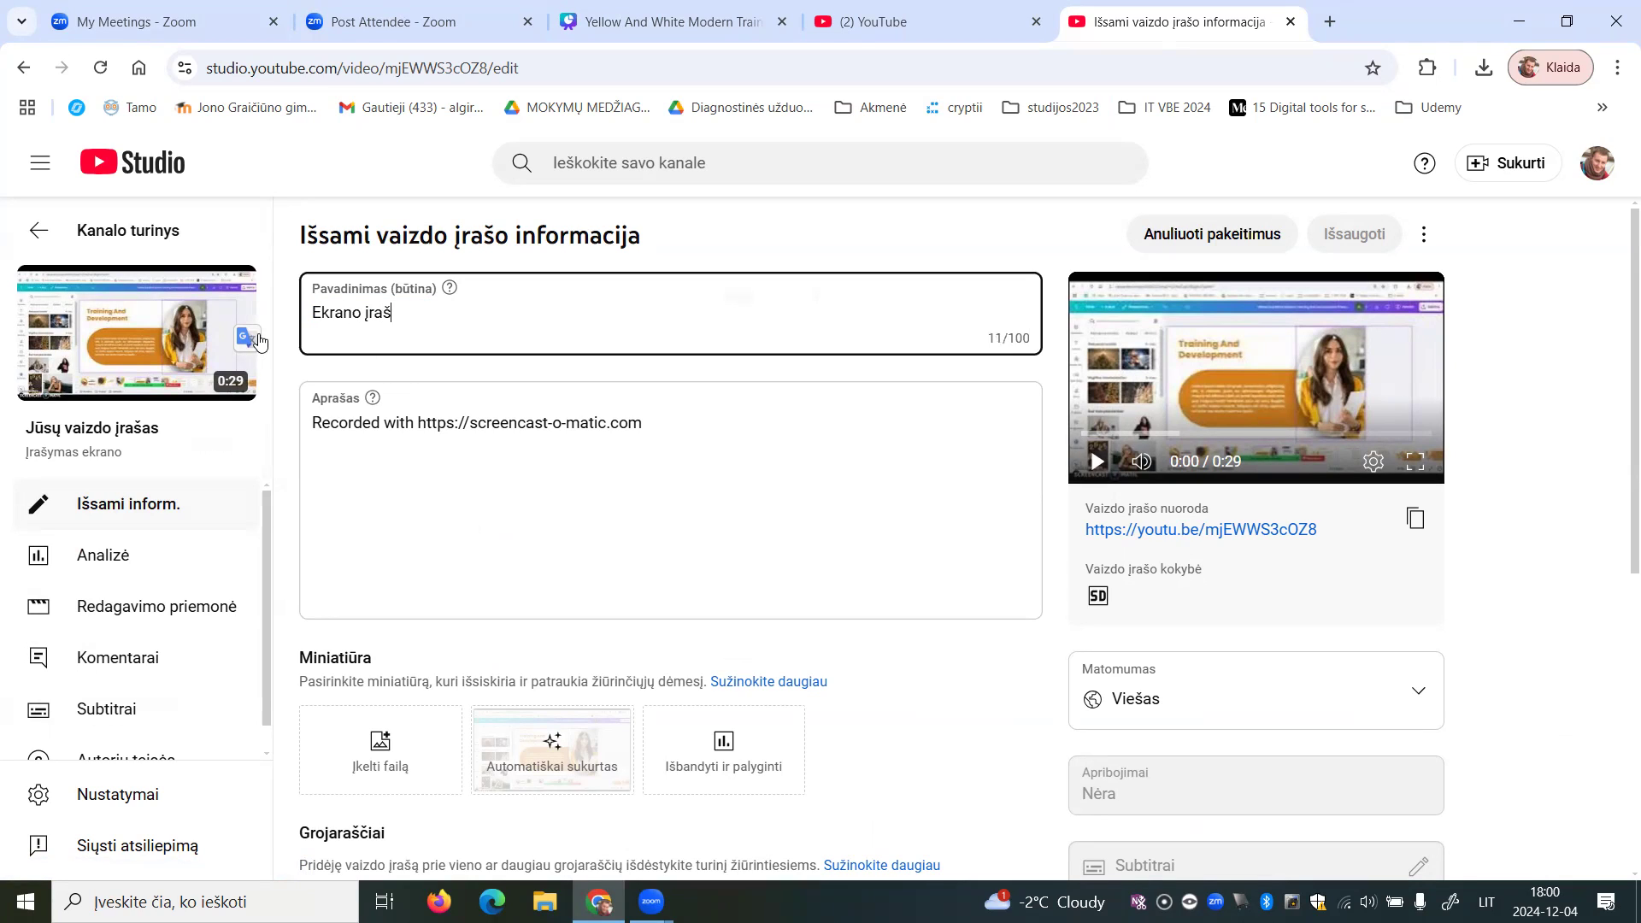
pyautogui.write('ymas')
pyautogui.moveTo(674, 424); pyautogui.dragTo(298, 434)
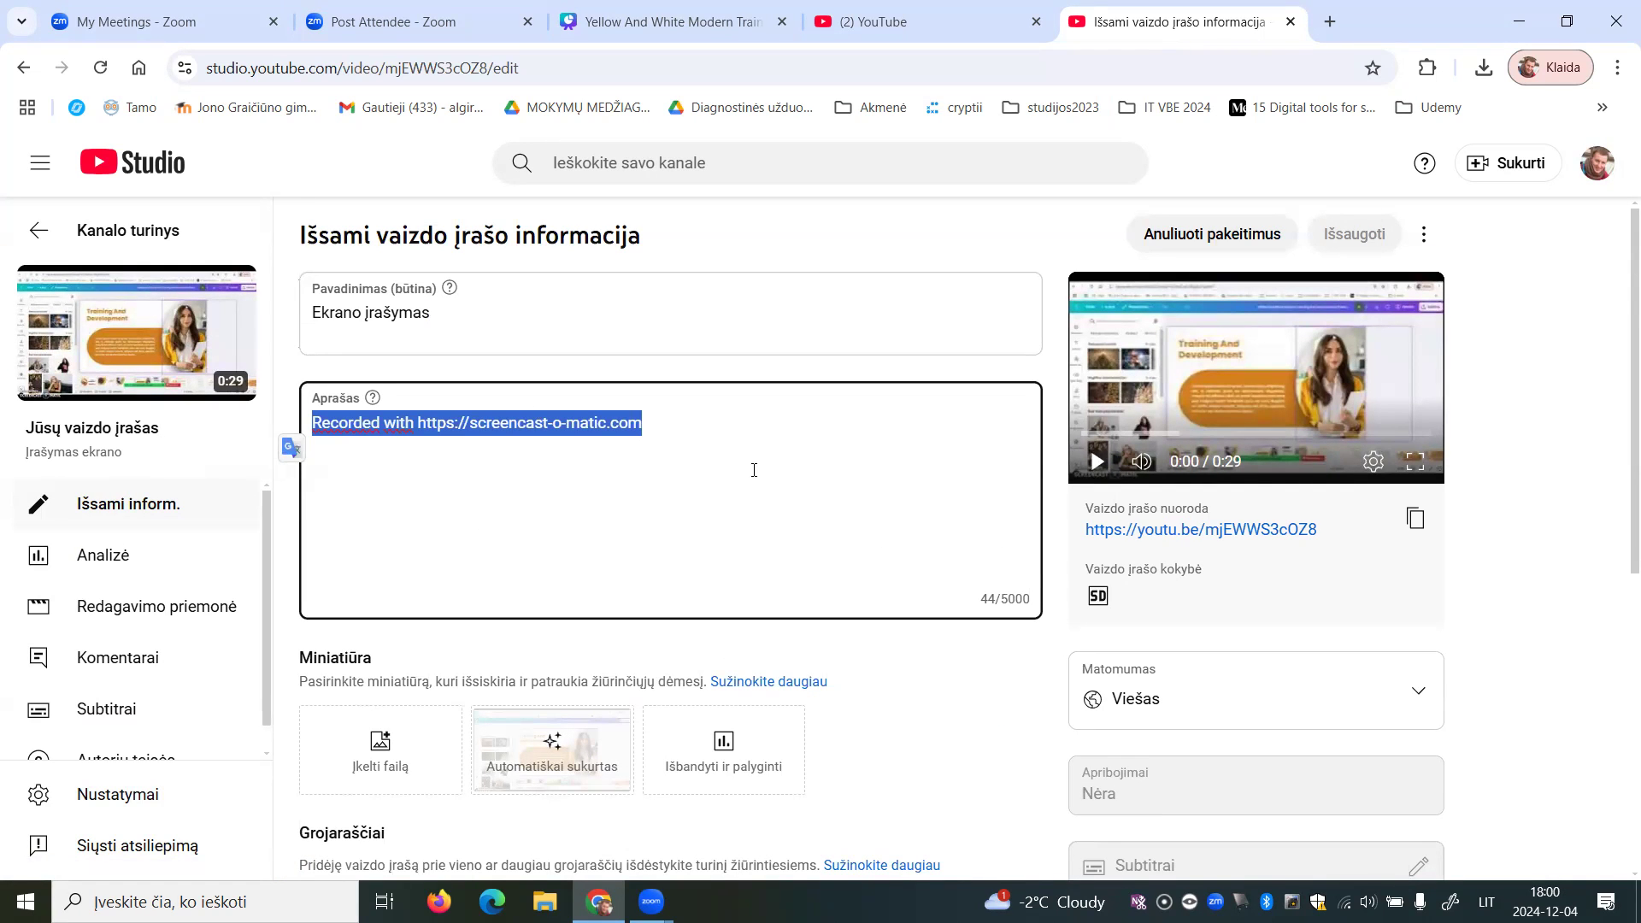
pyautogui.scroll(-6, 754, 471)
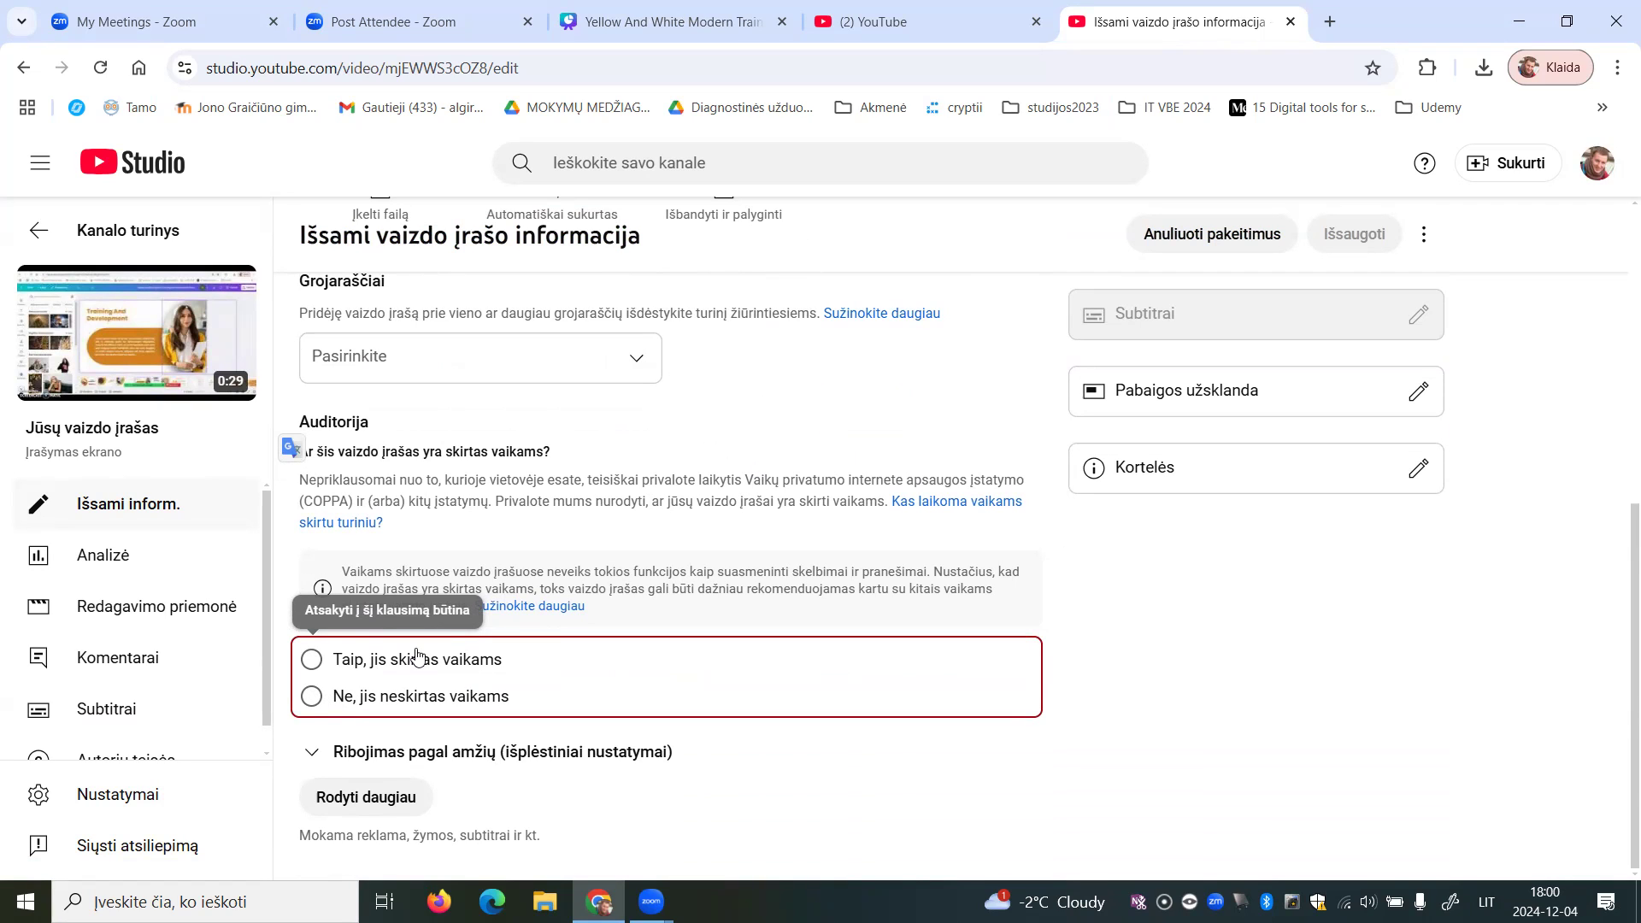
pyautogui.click(313, 699)
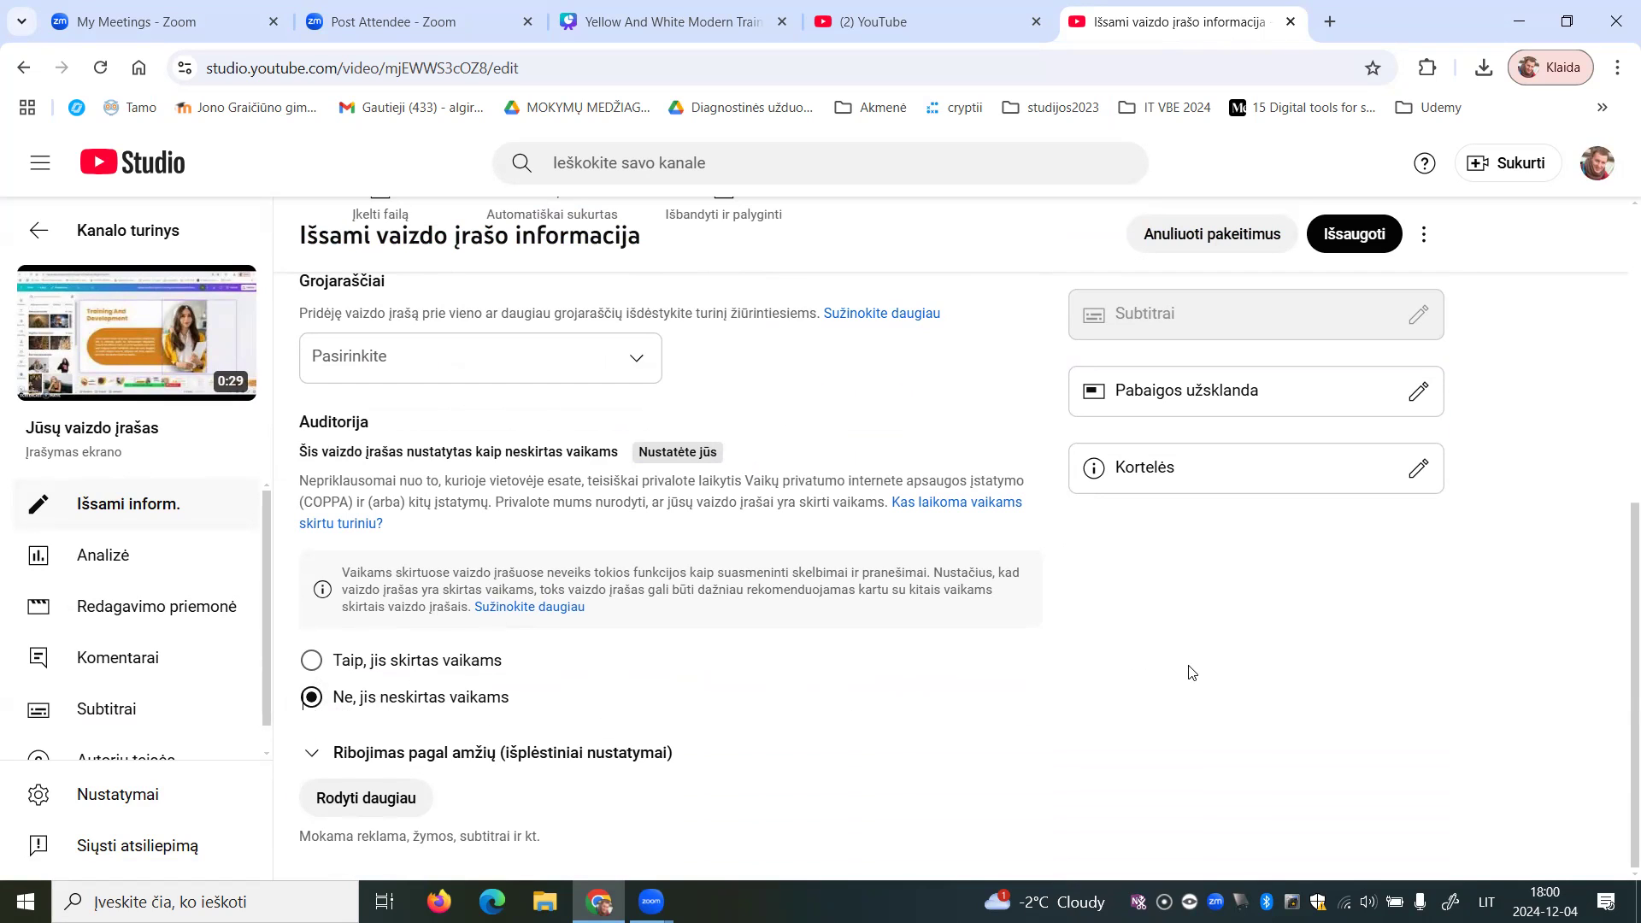
# Save the edited video details and copy the video's link to the clipboard
pyautogui.scroll(3, 1192, 673)
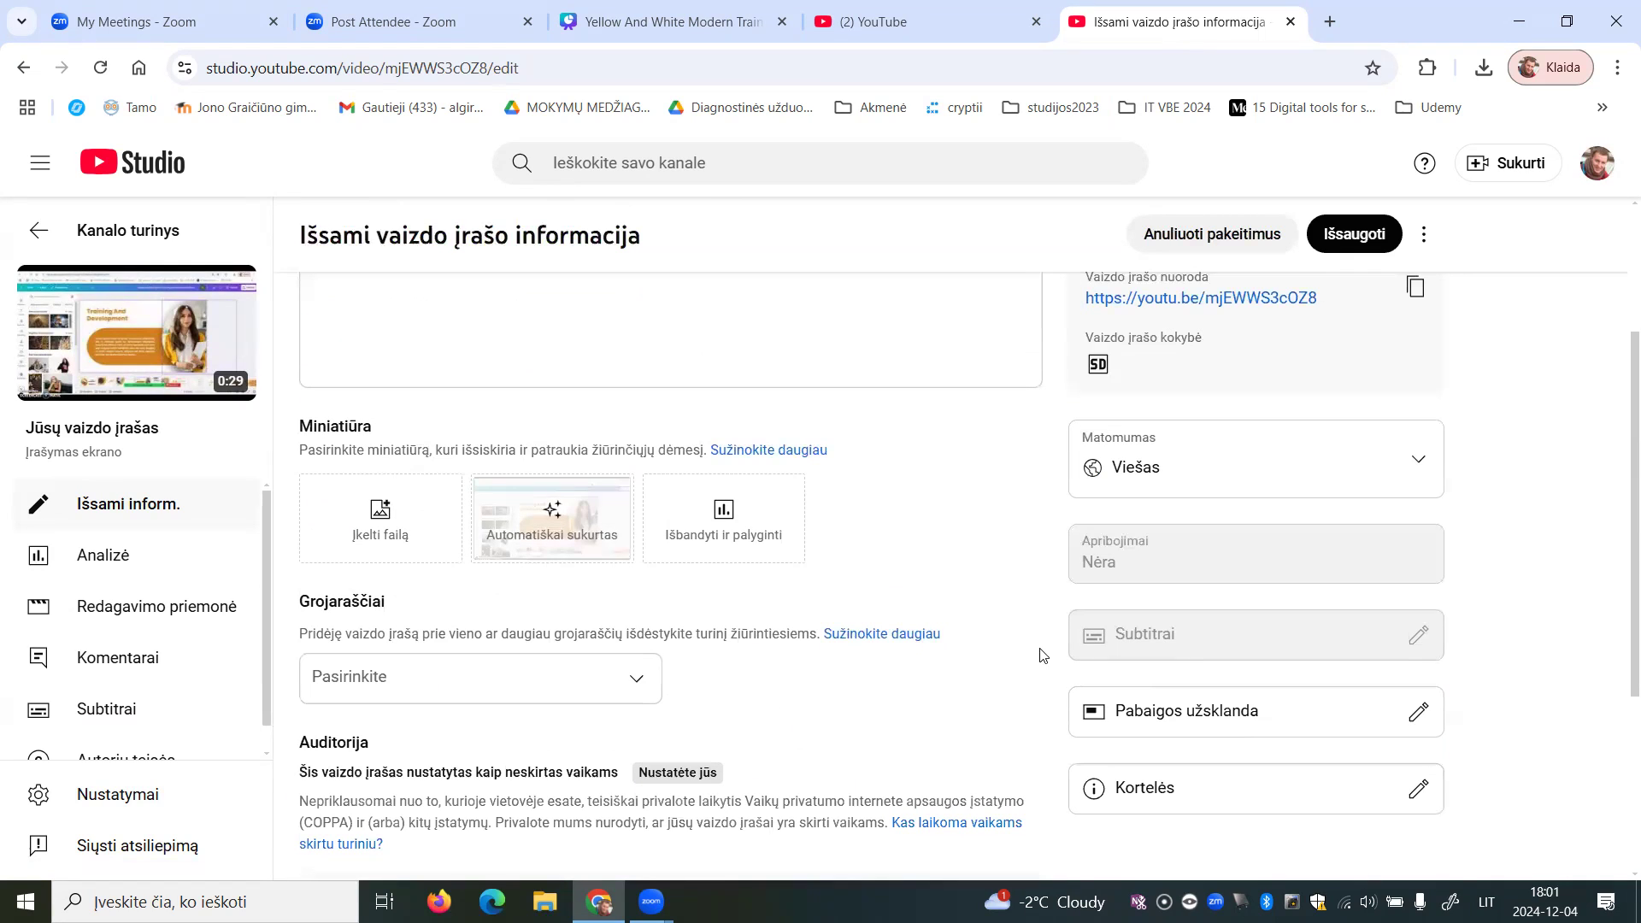
pyautogui.scroll(3, 1040, 654)
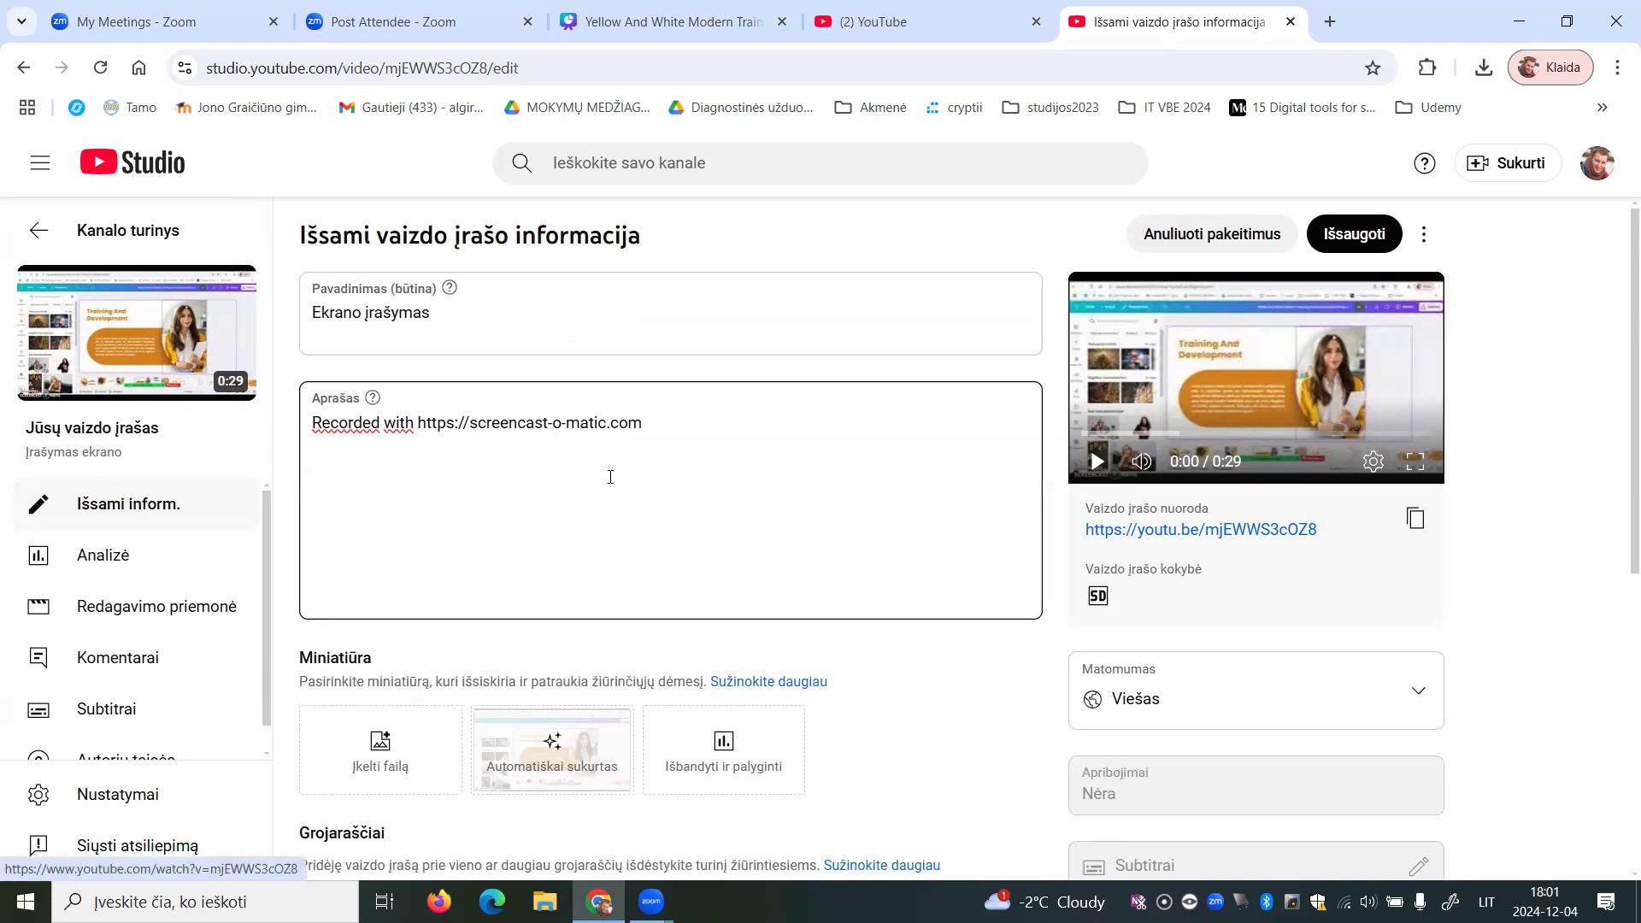
pyautogui.scroll(-2, 610, 477)
pyautogui.scroll(2, 911, 322)
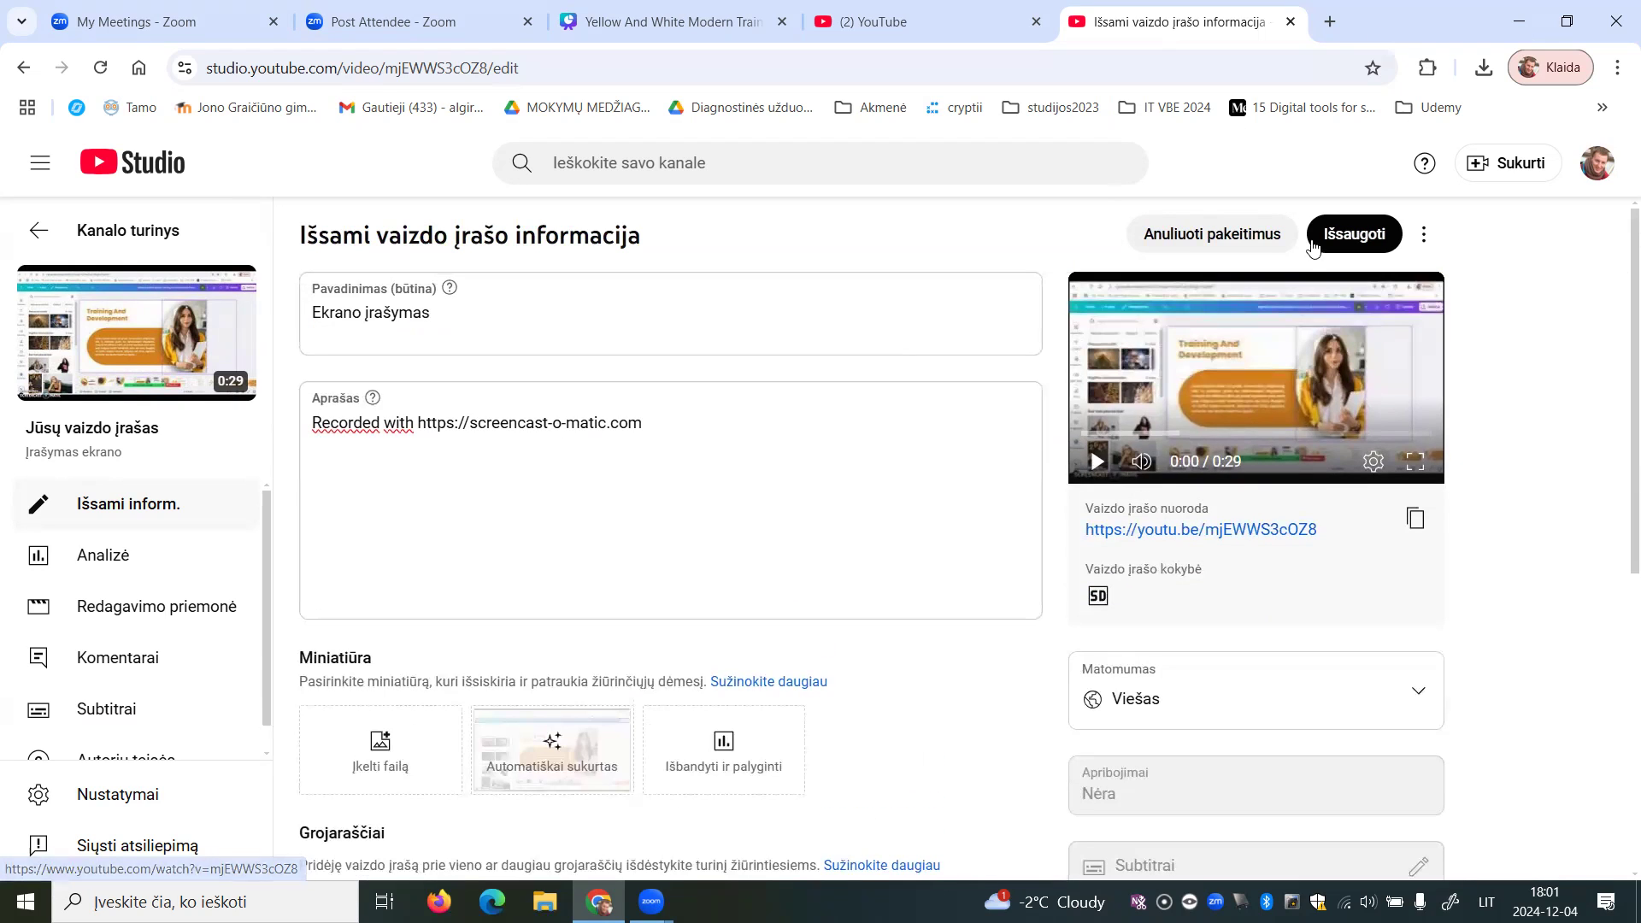
pyautogui.click(1347, 239)
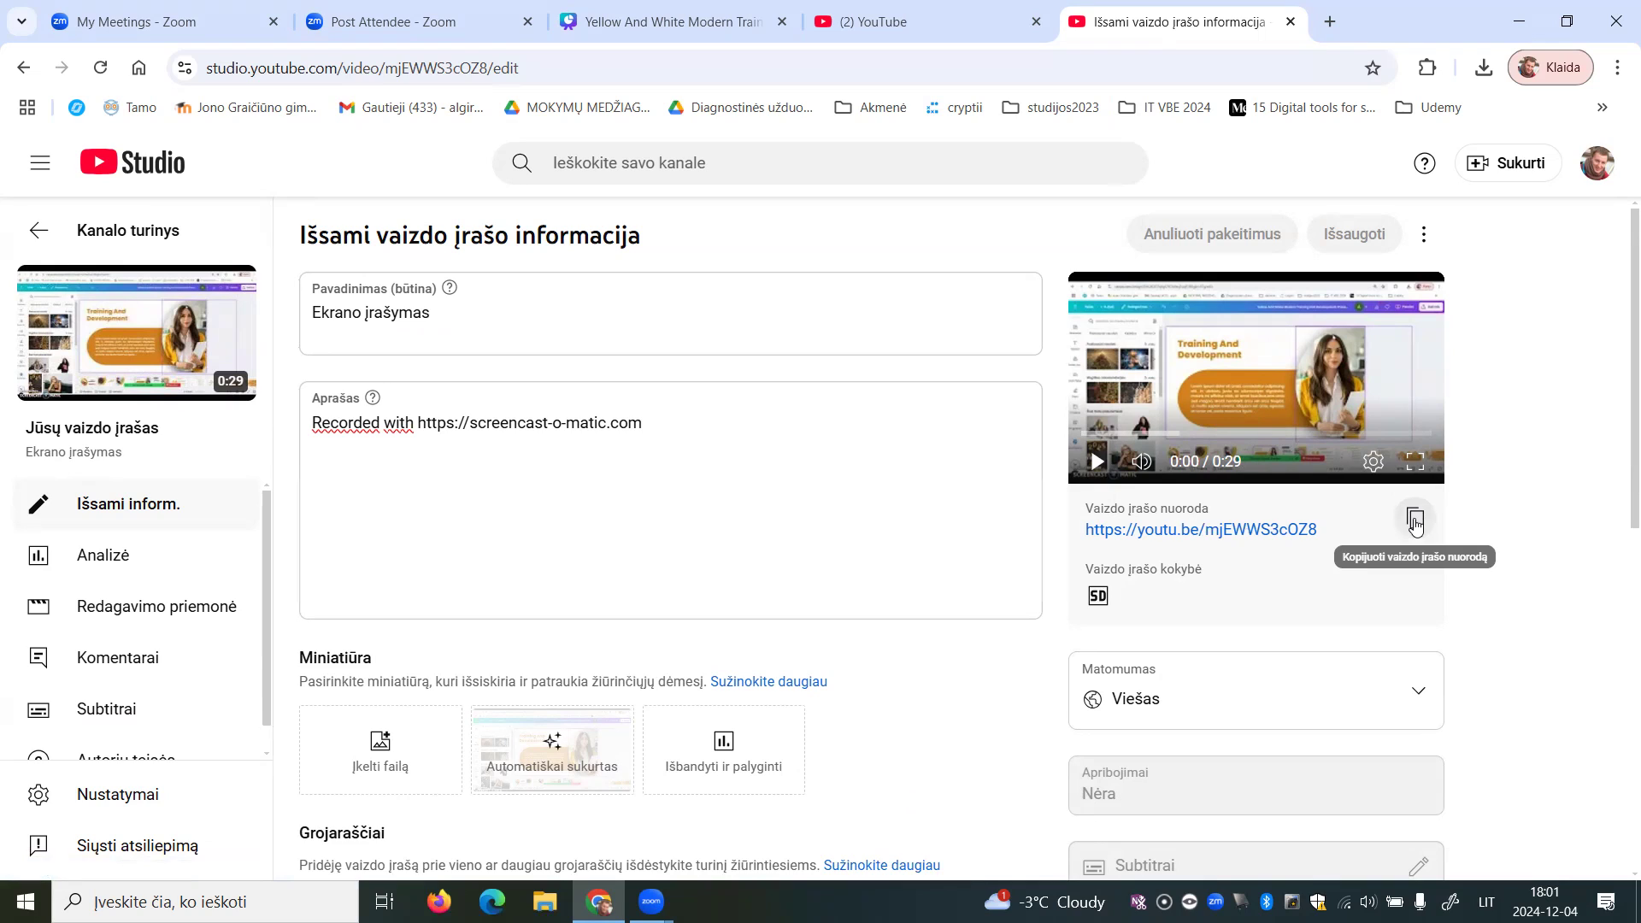
pyautogui.click(1415, 520)
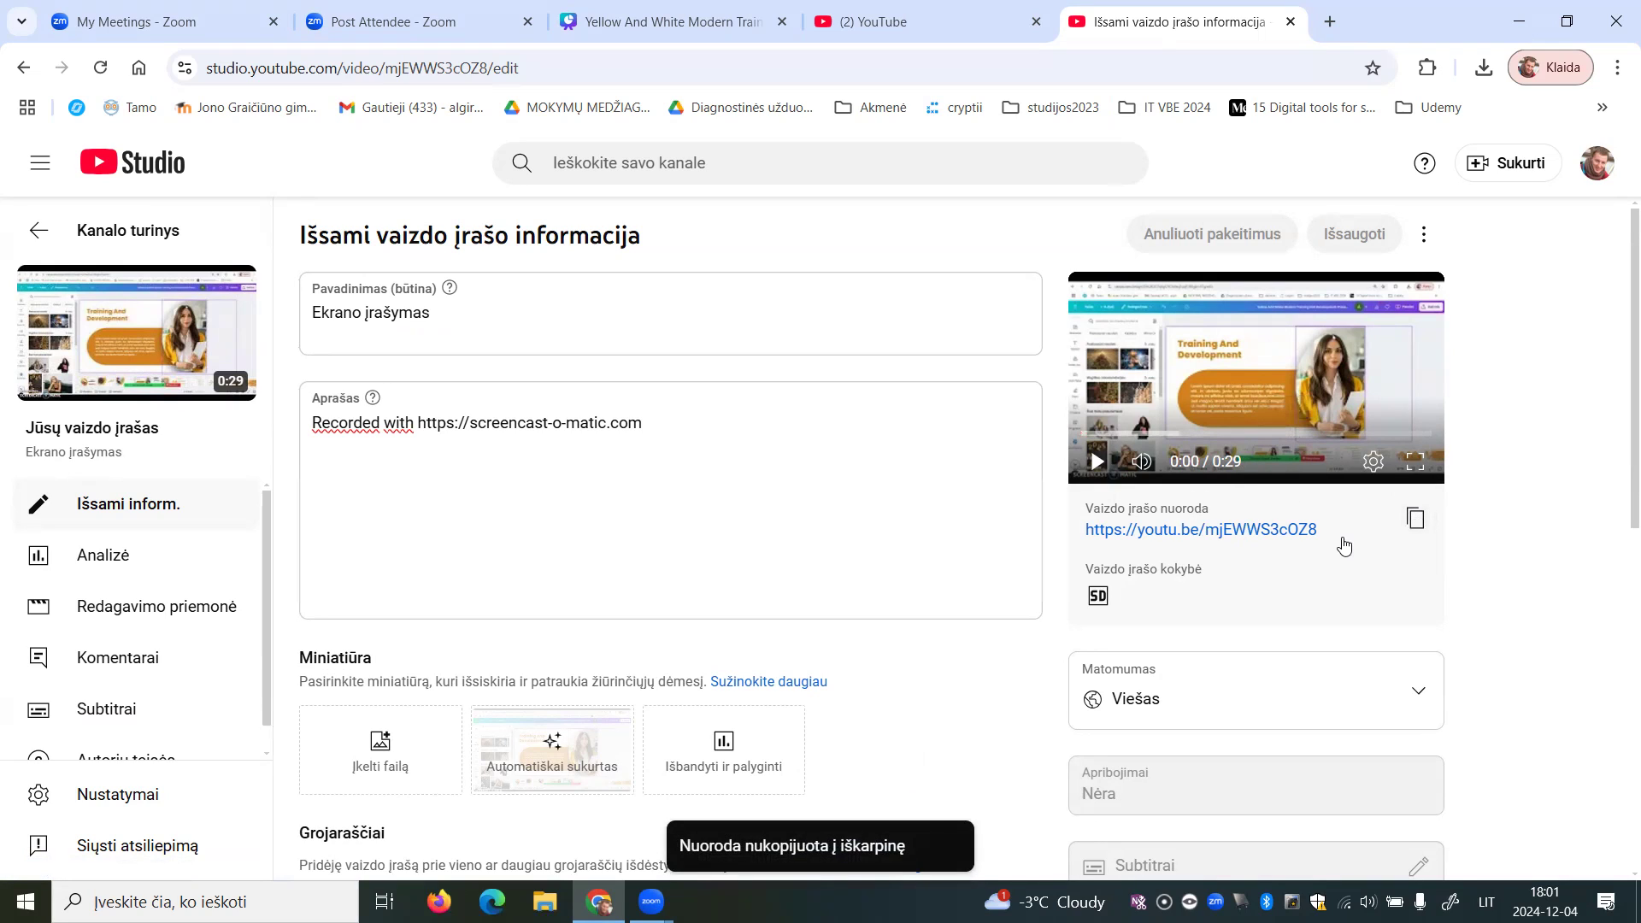